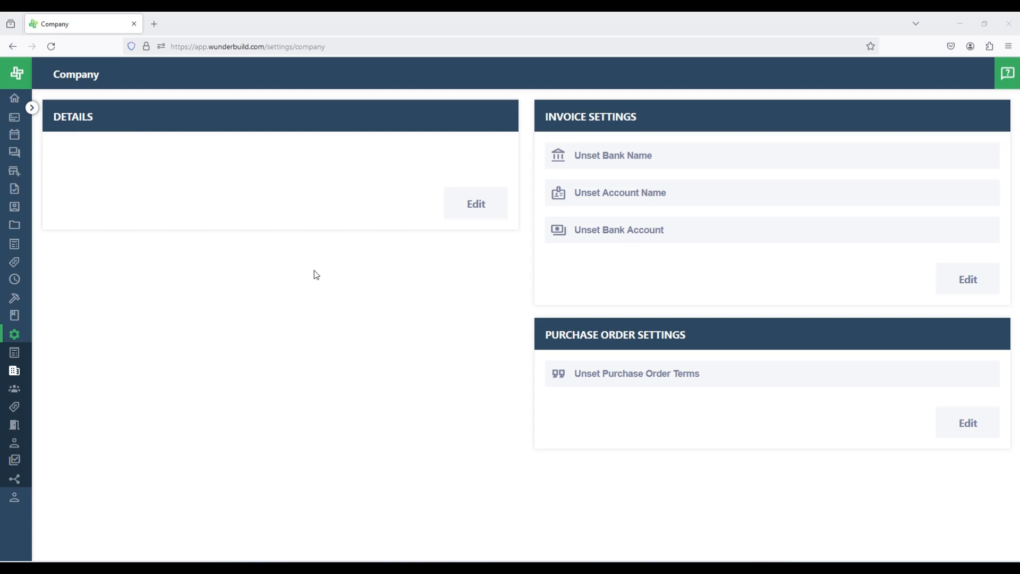
Step: Start a new price list in the settings and name it "Design stage fees"
{"action": "mouse_move", "coordinate": [11, 205]}
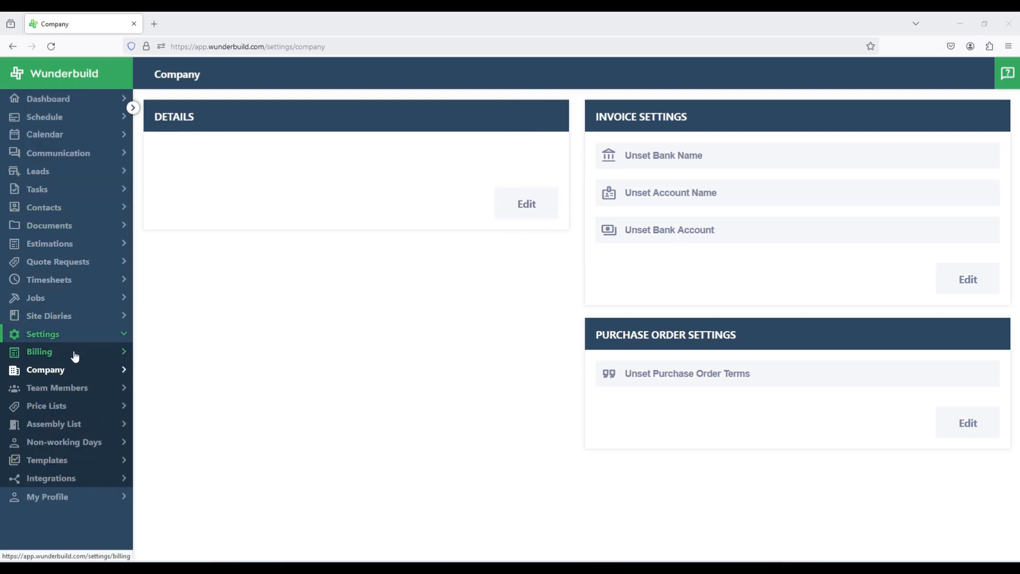
{"action": "left_click", "coordinate": [86, 410]}
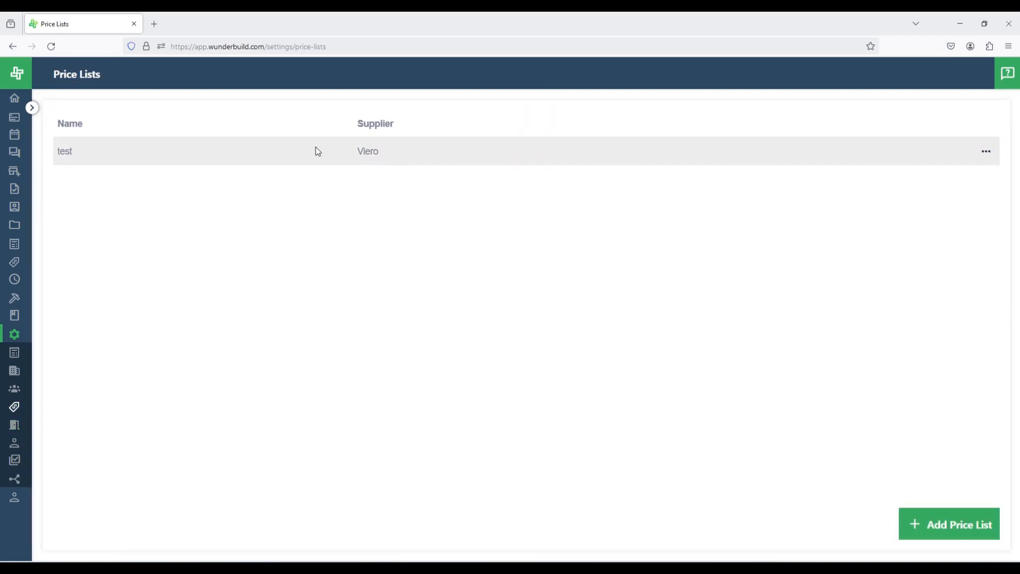
{"action": "left_click", "coordinate": [945, 527]}
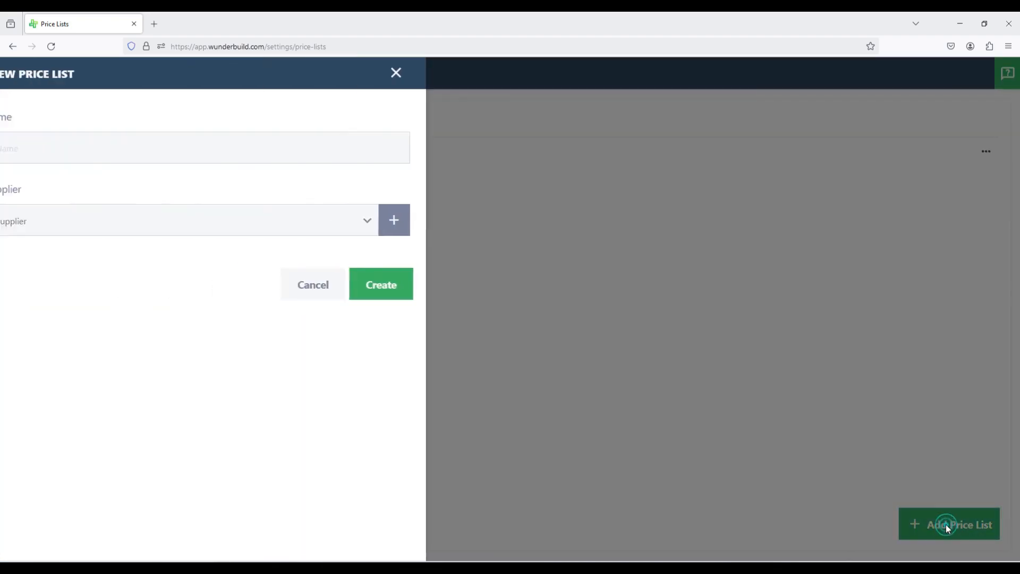
{"action": "left_click", "coordinate": [84, 146]}
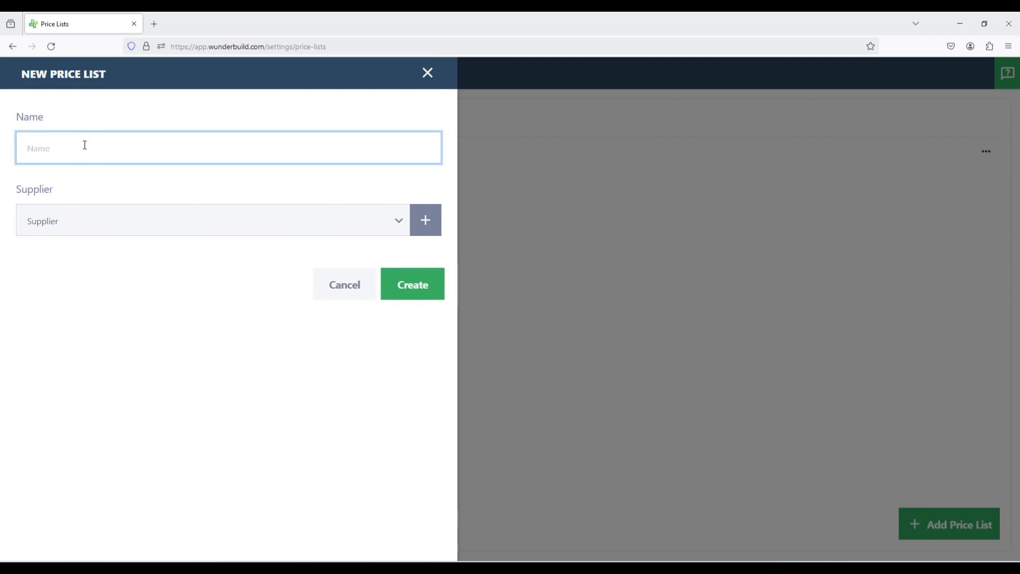
{"action": "type", "text": "Desig"}
{"action": "type", "text": "n fe"}
{"action": "key", "text": "BackSpace"}
{"action": "key", "text": "BackSpace"}
{"action": "type", "text": "stage "}
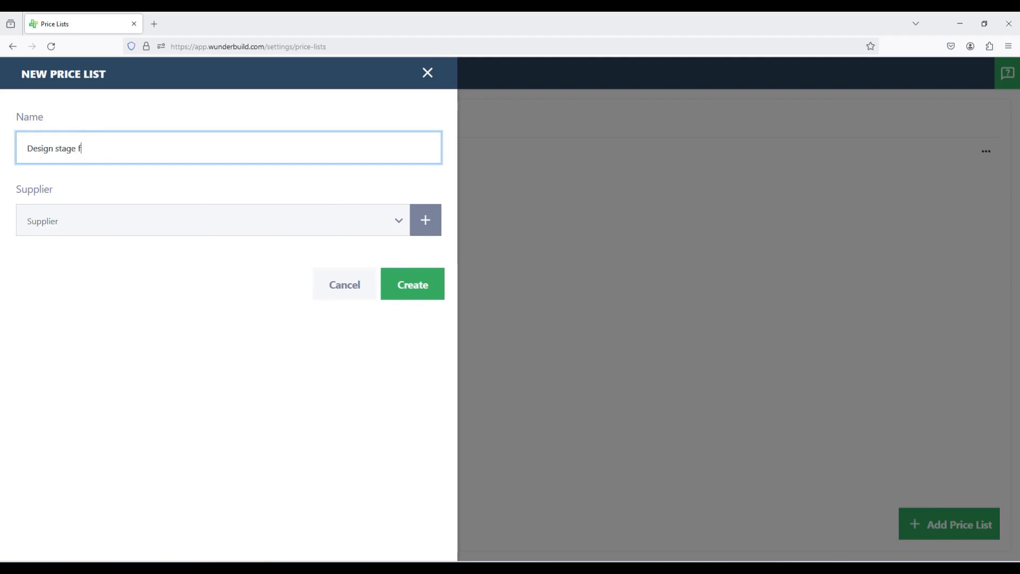
{"action": "type", "text": "fees"}
Step: Choose Viero as the price list's supplier and create the price list
{"action": "left_click", "coordinate": [399, 220]}
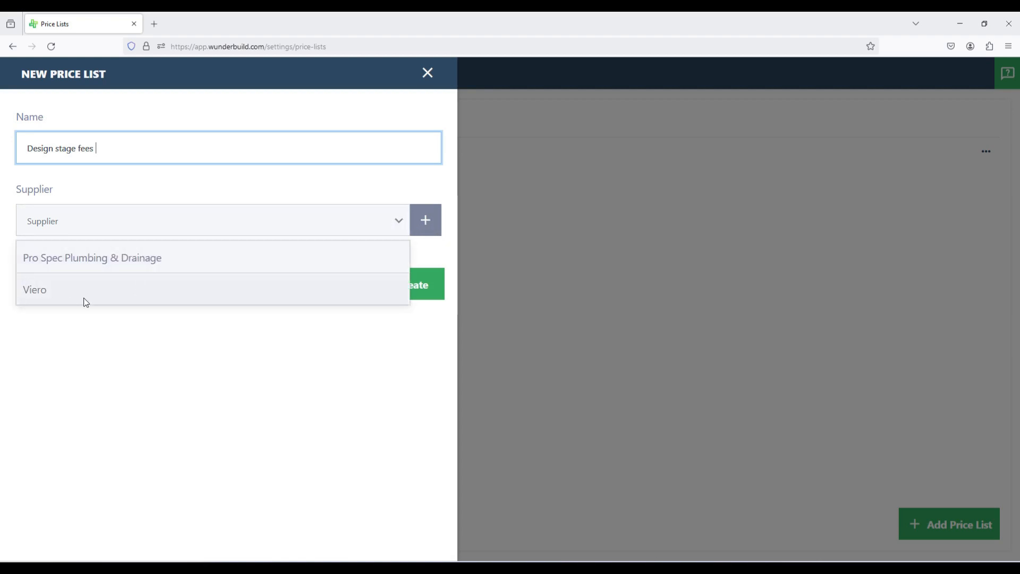
{"action": "left_click", "coordinate": [64, 296]}
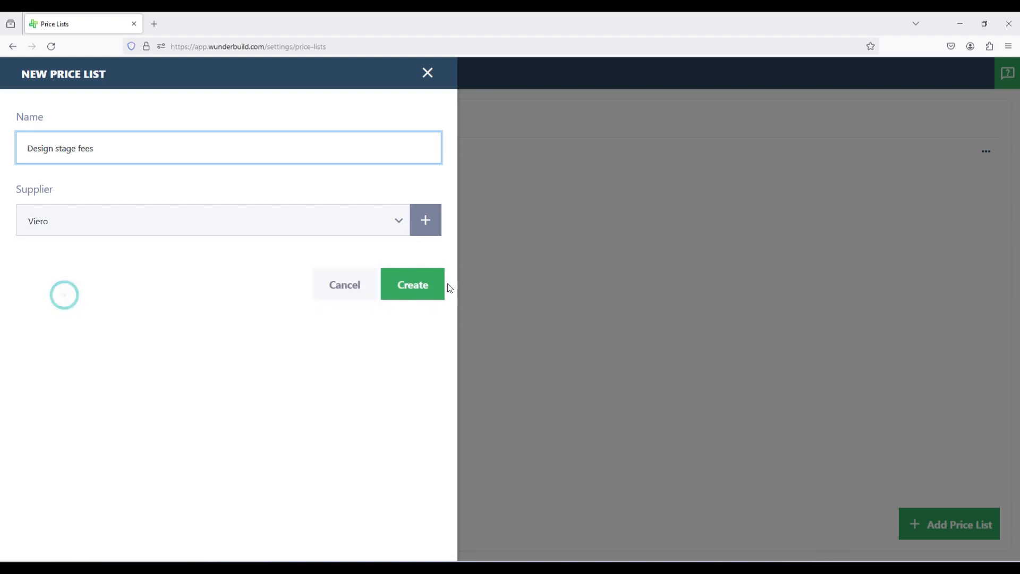
{"action": "left_click", "coordinate": [417, 292]}
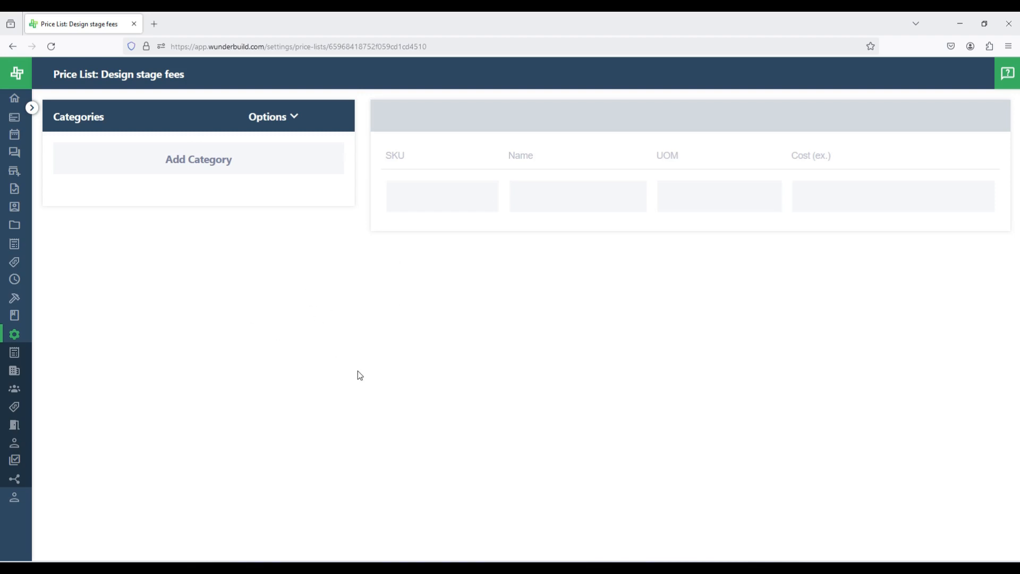
Step: Start a manual-entry category named "Pre construction stage design fees" in the price list
{"action": "left_click", "coordinate": [206, 164]}
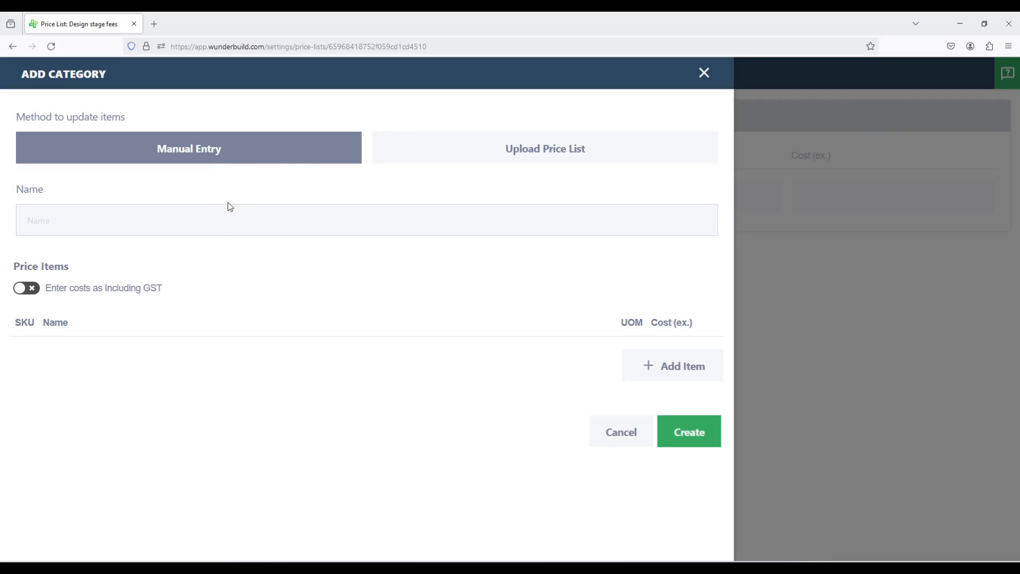
{"action": "left_click", "coordinate": [675, 373]}
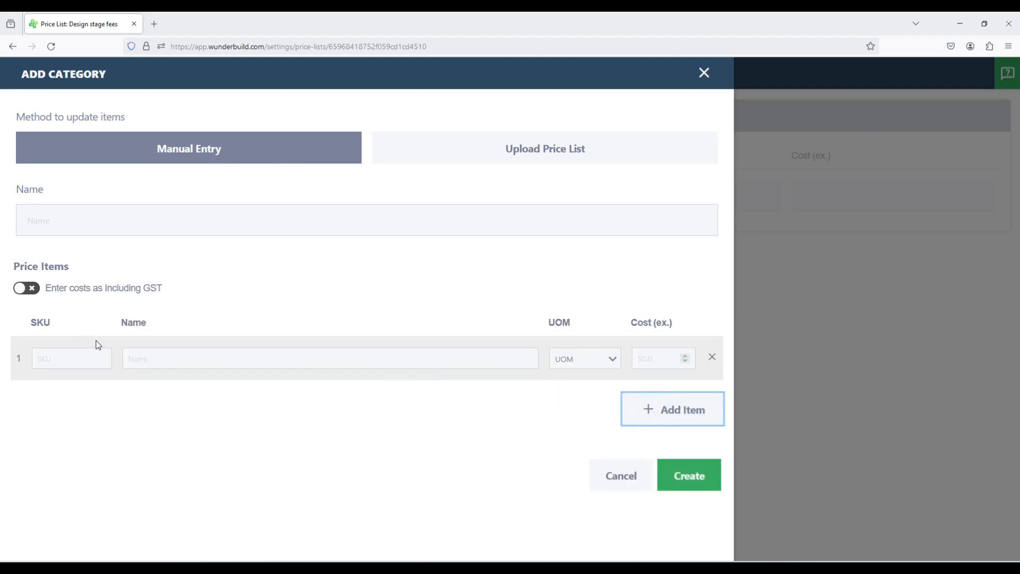
{"action": "left_click", "coordinate": [712, 357]}
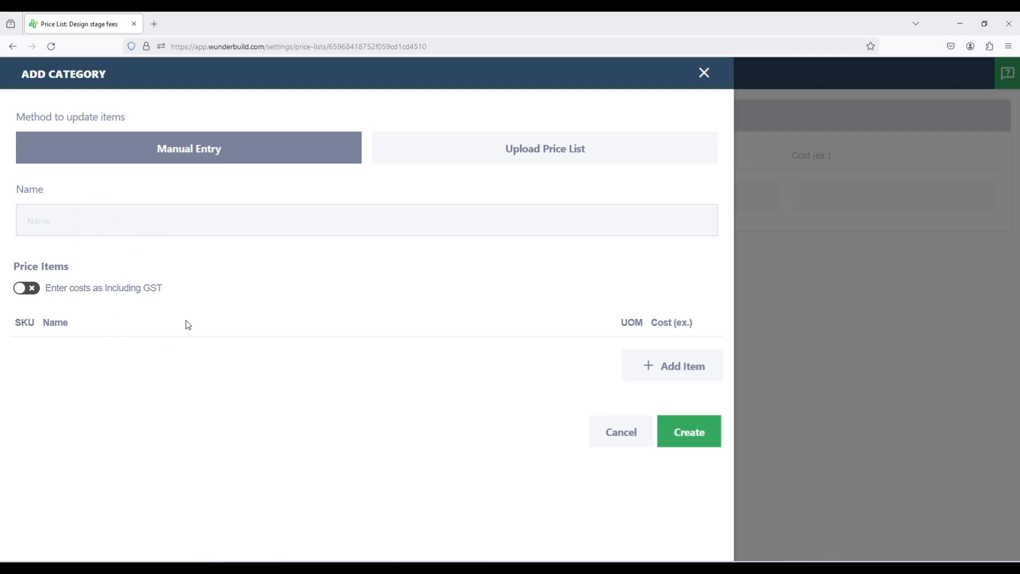
{"action": "left_click", "coordinate": [88, 225]}
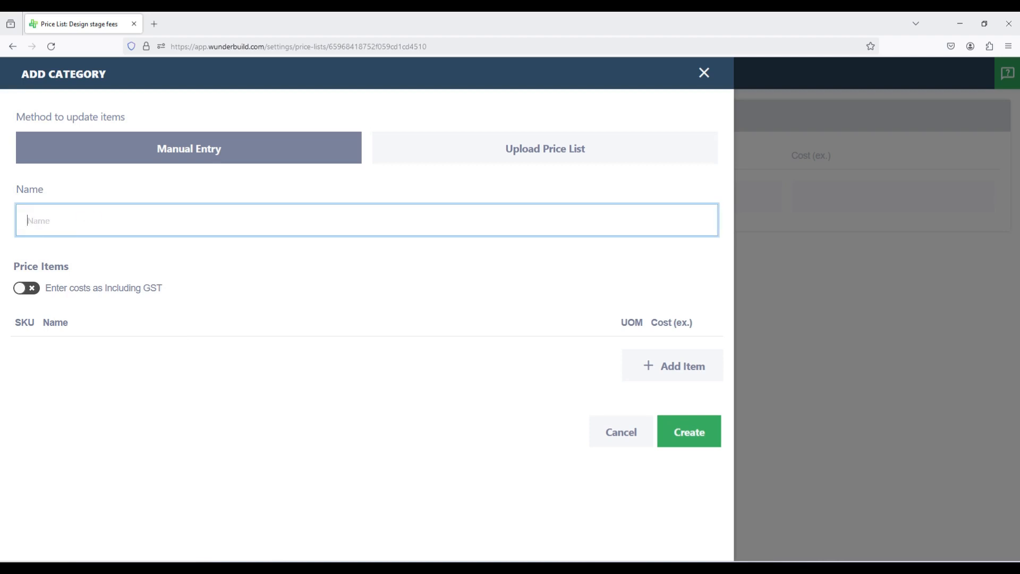
{"action": "type", "text": "Pre construction stage desig"}
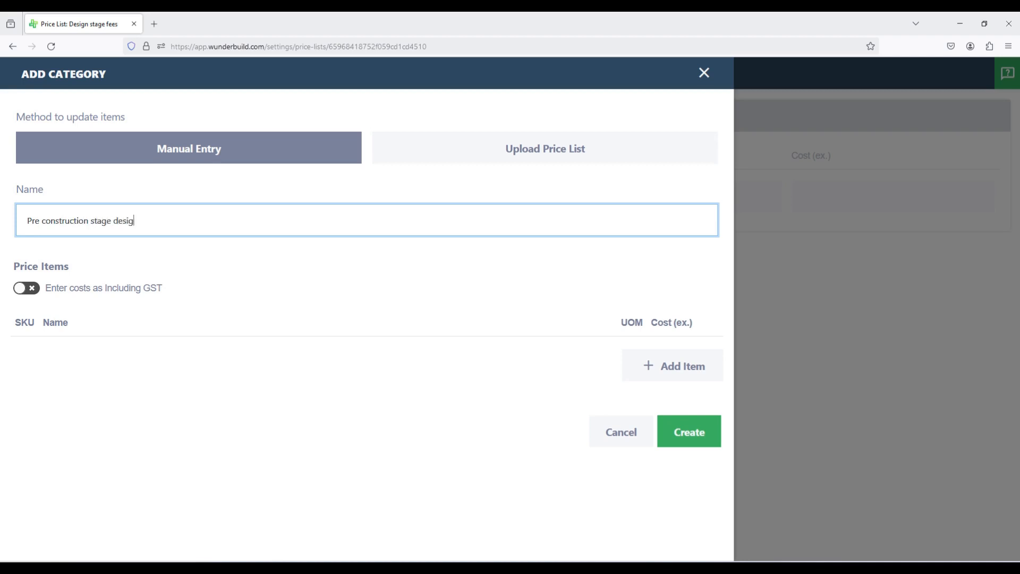
{"action": "type", "text": "n fees"}
Step: Add a price item named "Site assessment" with unit of measure qty and a cost of 500 excluding GST
{"action": "left_click", "coordinate": [675, 372]}
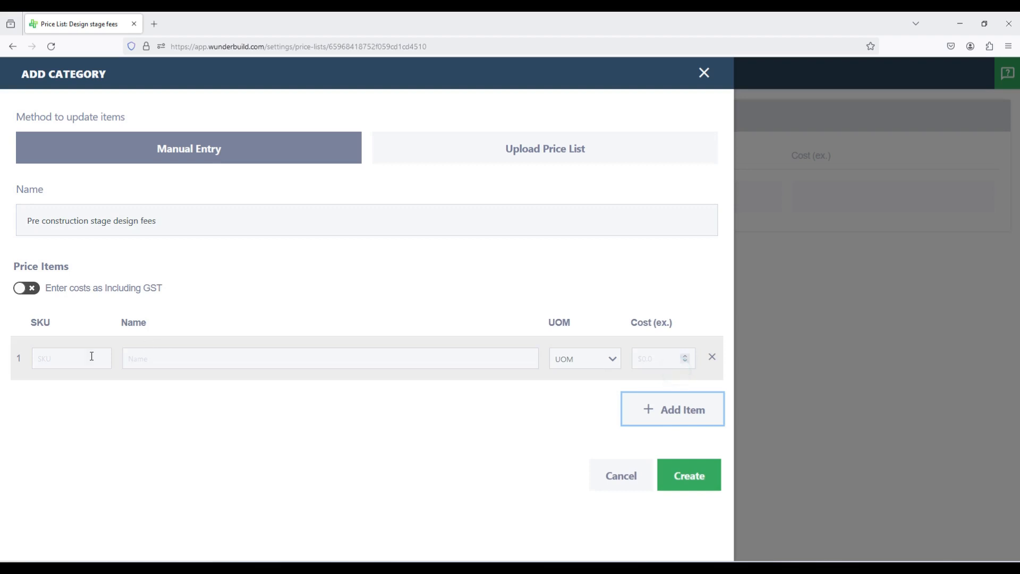
{"action": "left_click", "coordinate": [78, 359]}
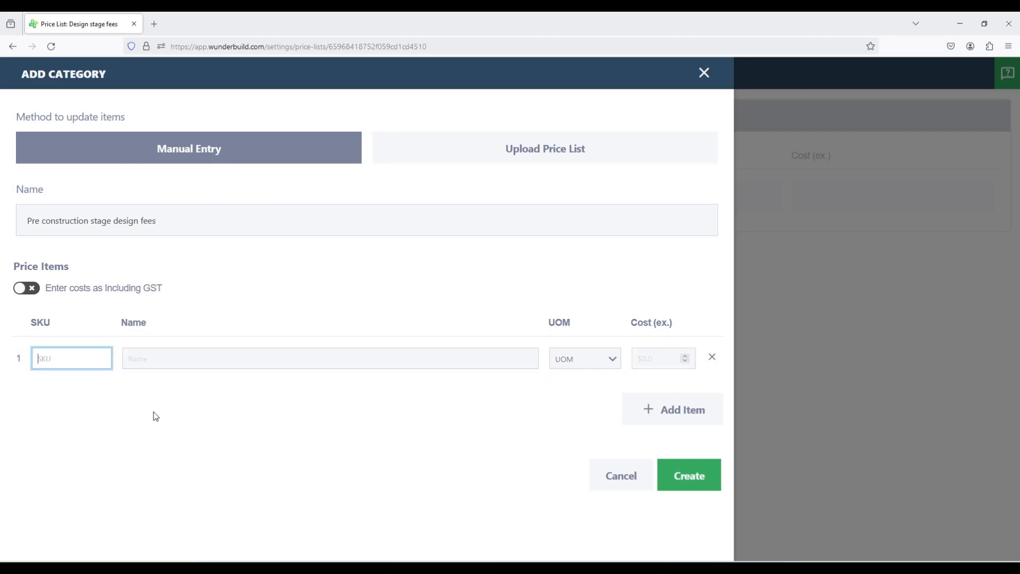
{"action": "left_click", "coordinate": [212, 359]}
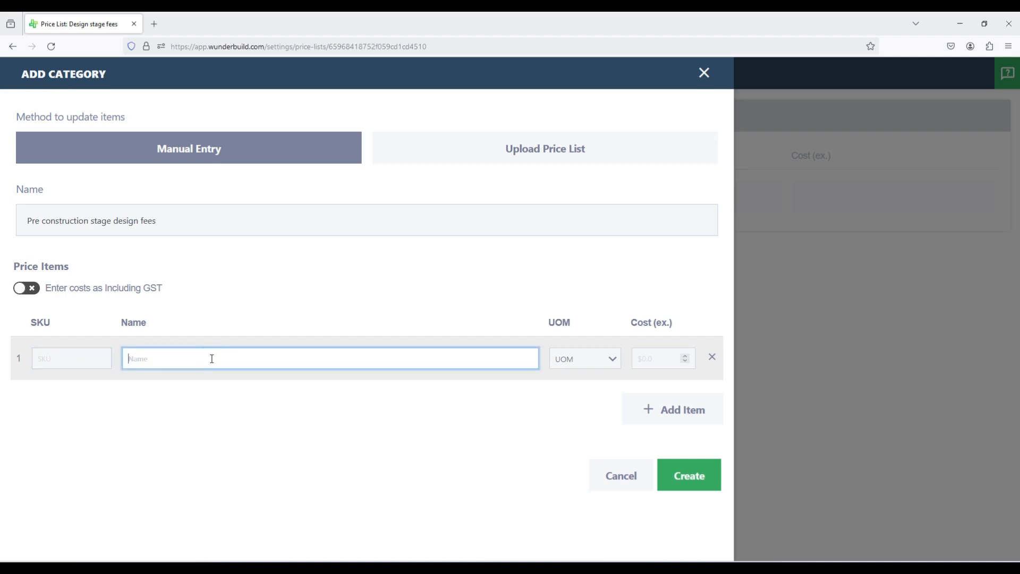
{"action": "type", "text": "Site assessment"}
{"action": "left_click", "coordinate": [608, 360]}
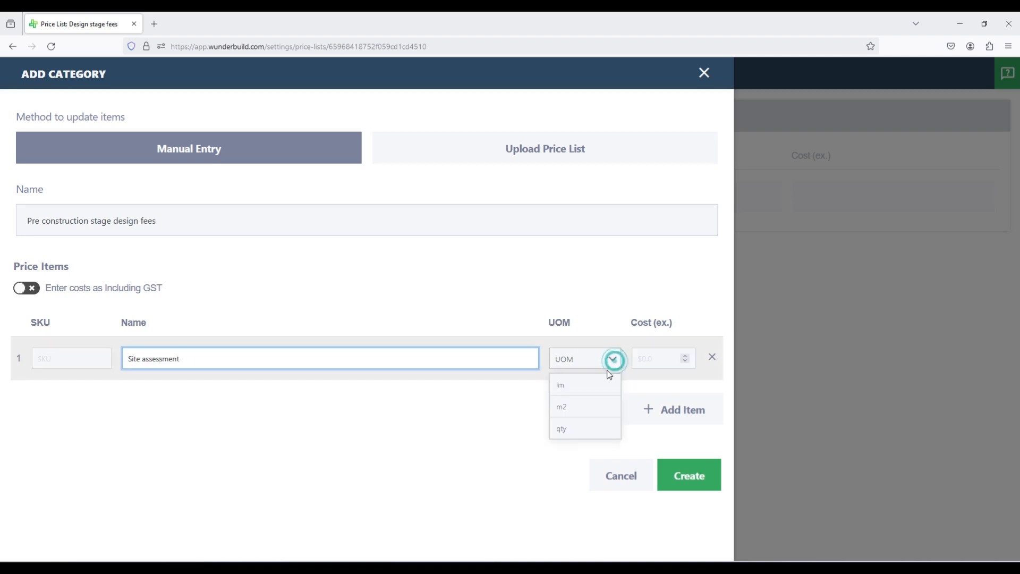
{"action": "left_click", "coordinate": [589, 429]}
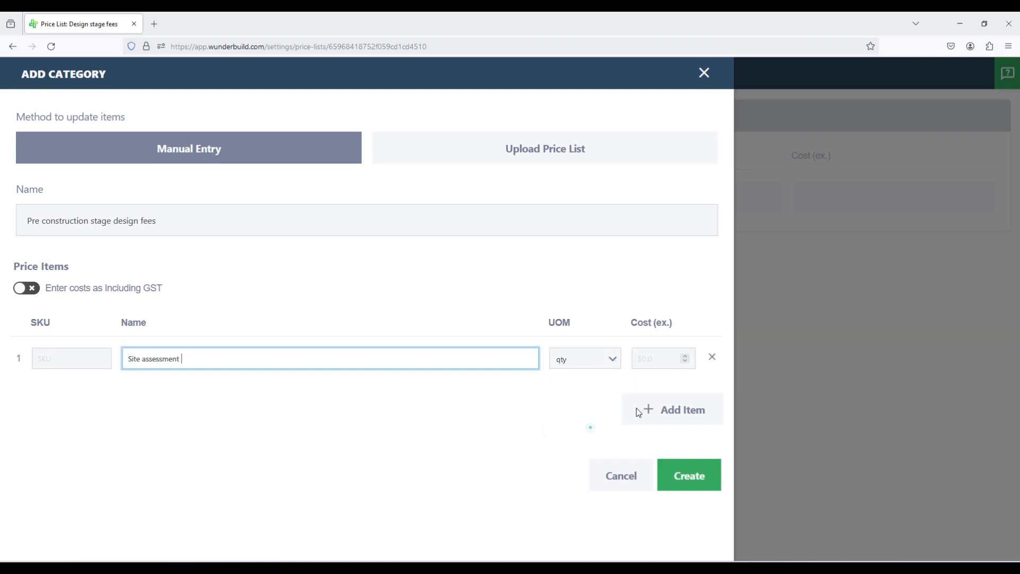
{"action": "left_click", "coordinate": [660, 359]}
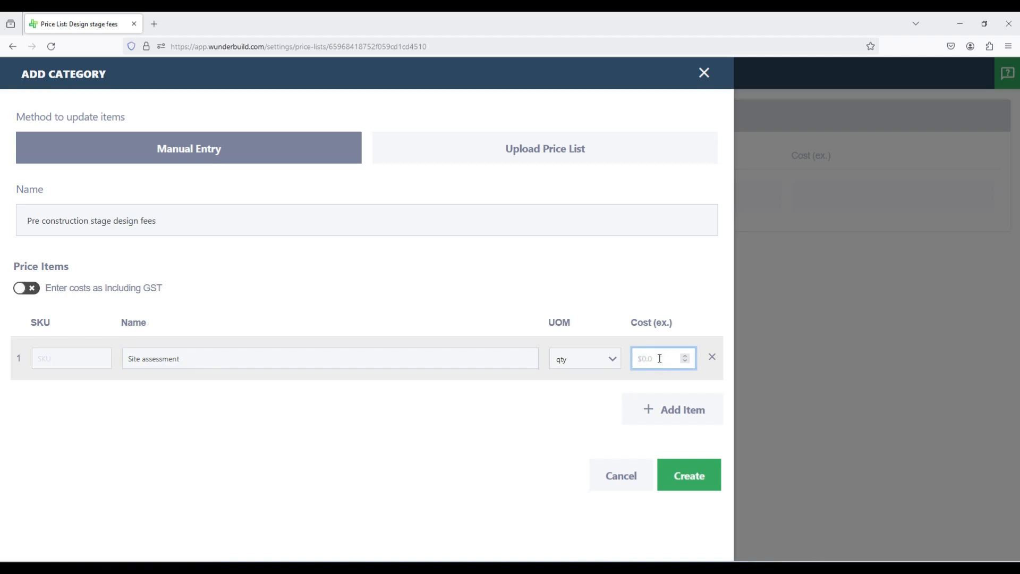
{"action": "type", "text": "500"}
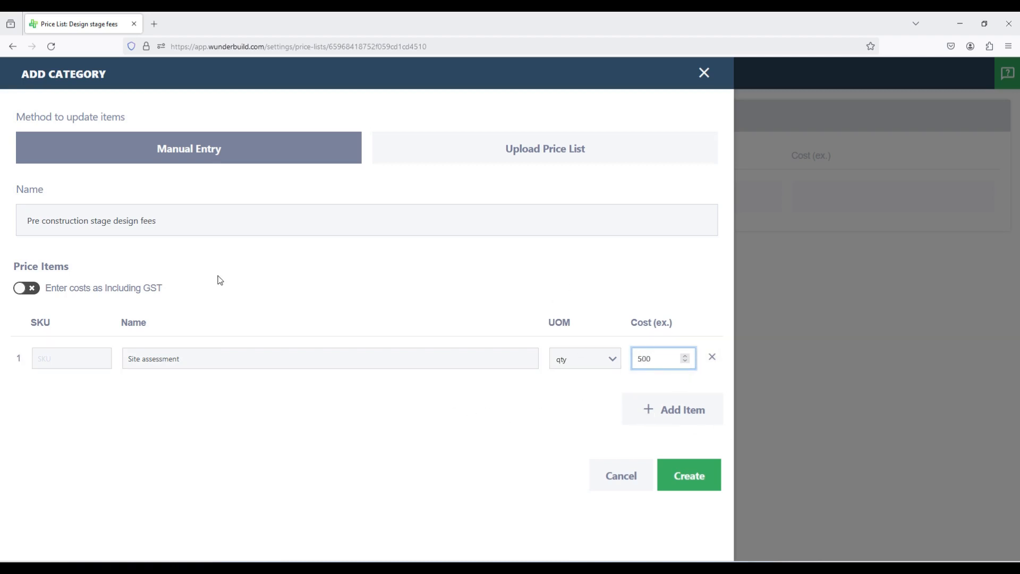
{"action": "left_click", "coordinate": [678, 417]}
{"action": "left_click", "coordinate": [664, 454]}
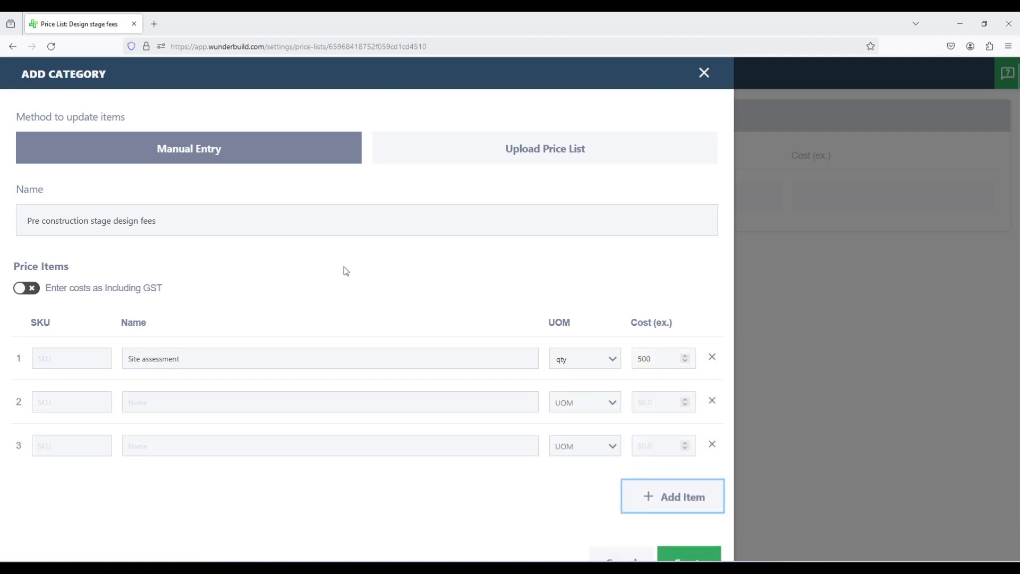
{"action": "left_click", "coordinate": [711, 402]}
{"action": "left_click", "coordinate": [711, 402]}
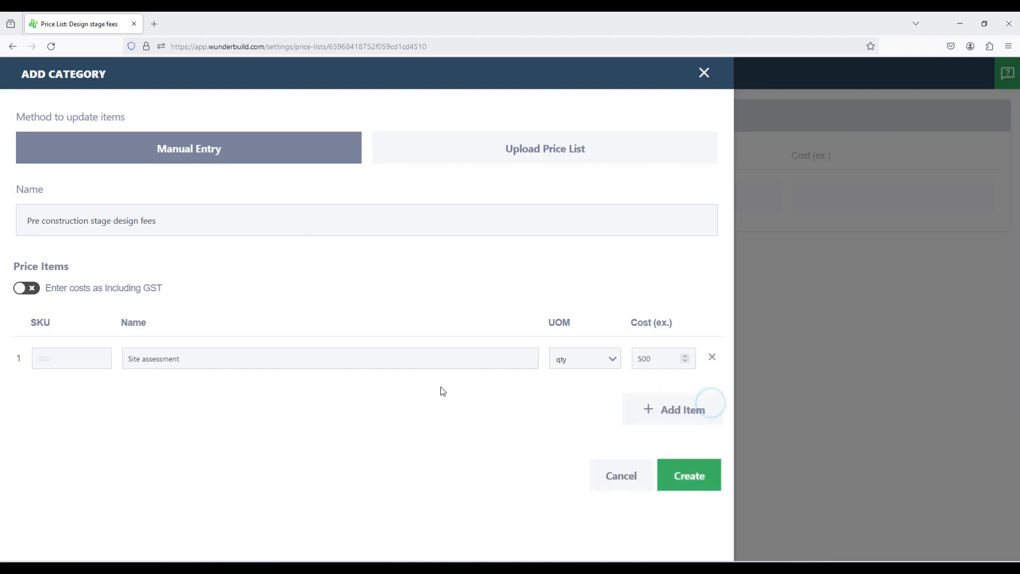
Step: Create the category, open it and reload the page to display its price items
{"action": "left_click", "coordinate": [689, 481]}
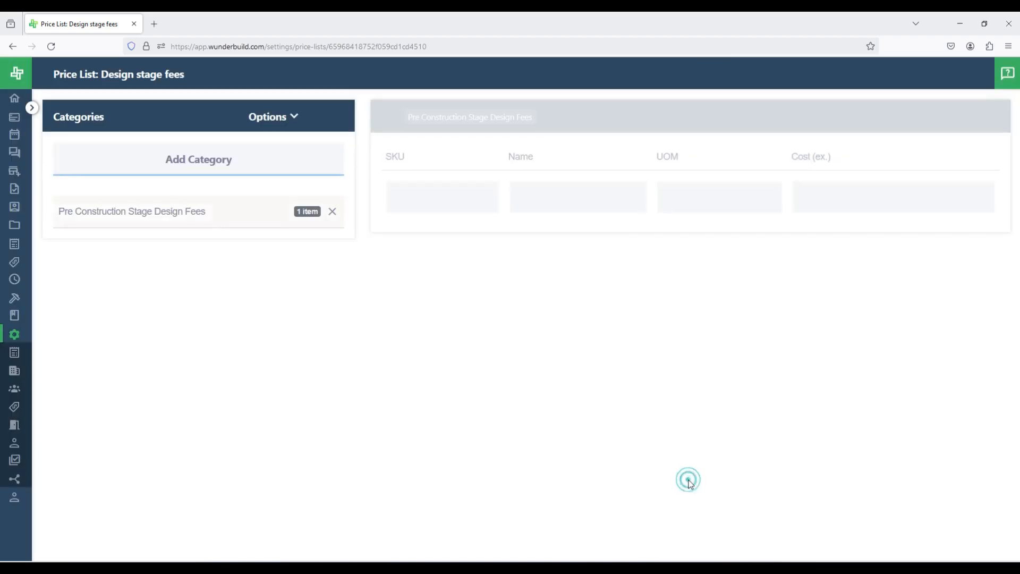
{"action": "left_click", "coordinate": [153, 211]}
{"action": "left_click", "coordinate": [280, 311]}
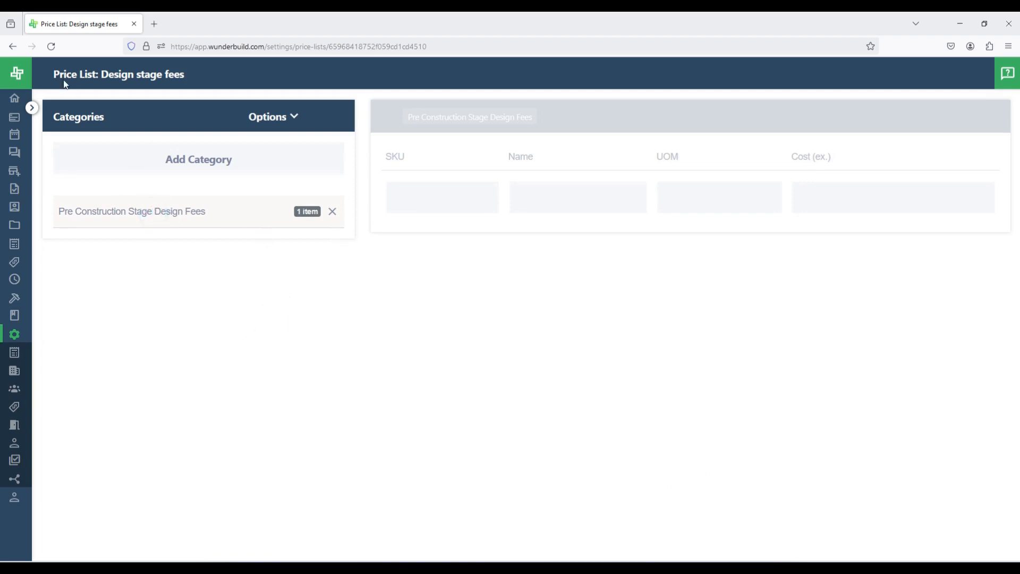
{"action": "left_click", "coordinate": [52, 47]}
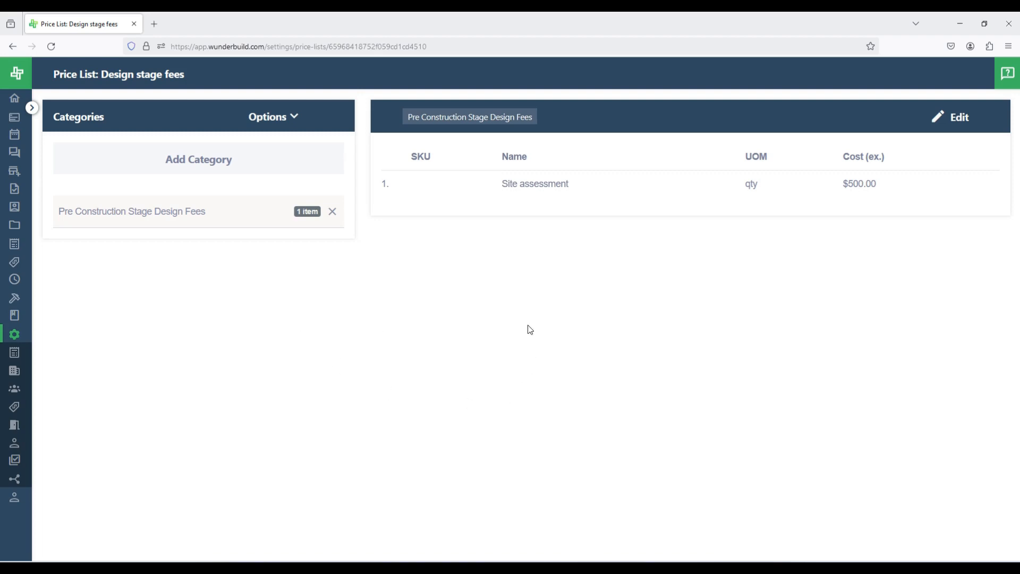
Step: Delete the Pre Construction Stage Design Fees category from the price list and confirm the deletion
{"action": "left_click", "coordinate": [332, 212]}
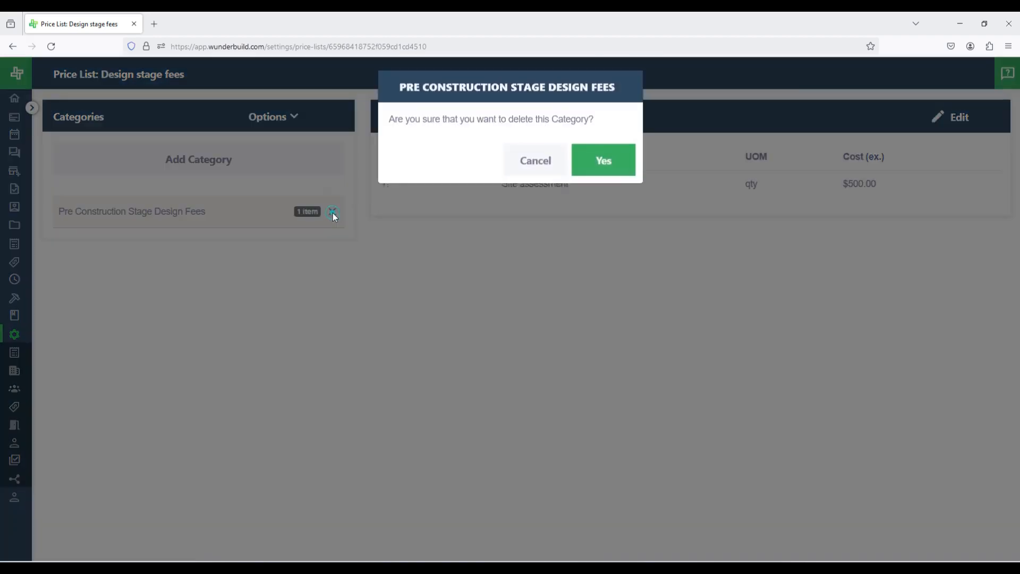
{"action": "left_click", "coordinate": [610, 170]}
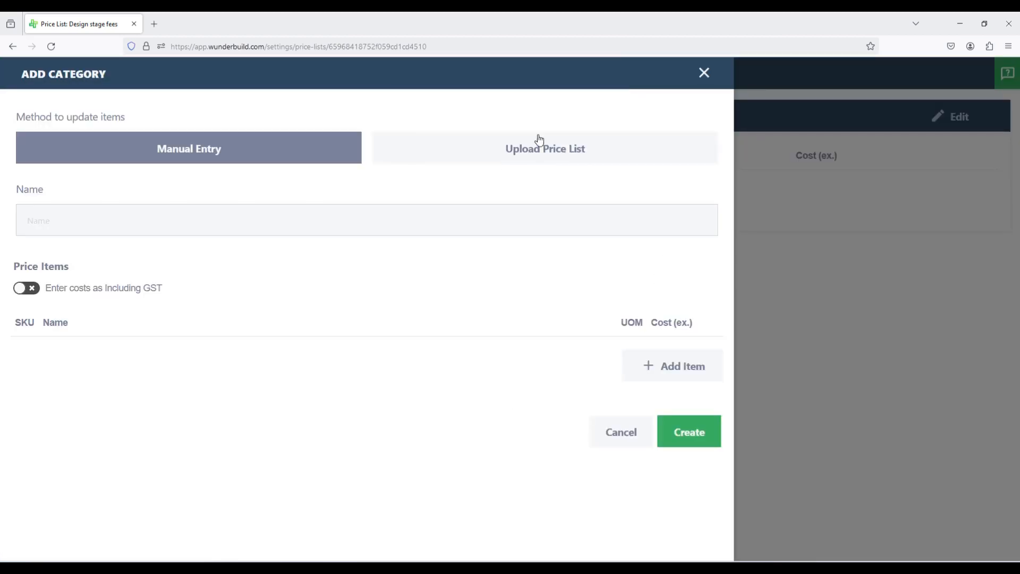
Step: Use the price list upload method for a new category and supply Design_Studio.xlsx as the spreadsheet
{"action": "left_click", "coordinate": [553, 152]}
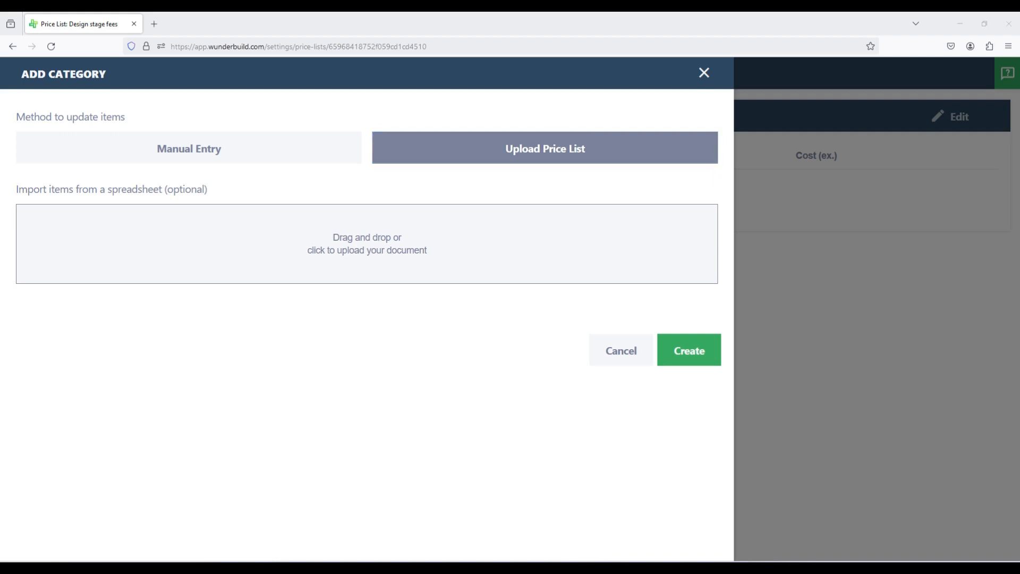
{"action": "left_click_drag", "start_coordinate": [1015, 138], "coordinate": [338, 262]}
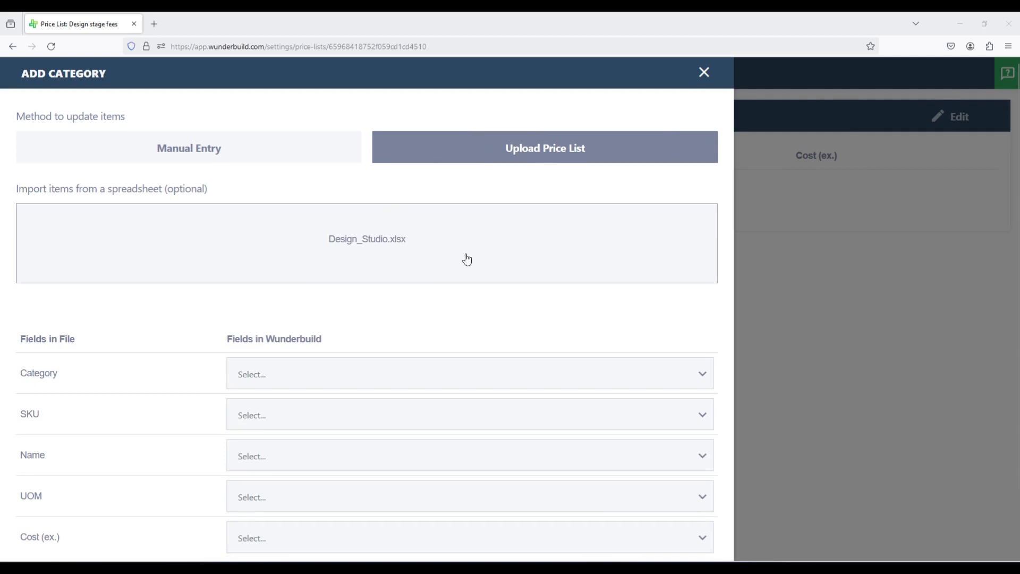
Step: Map the spreadsheet's Category, SKU, Name, UOM and Cost (ex.) columns to the Wunderbuild fields of the same names
{"action": "scroll", "coordinate": [467, 259], "scroll_direction": "down", "scroll_amount": 2}
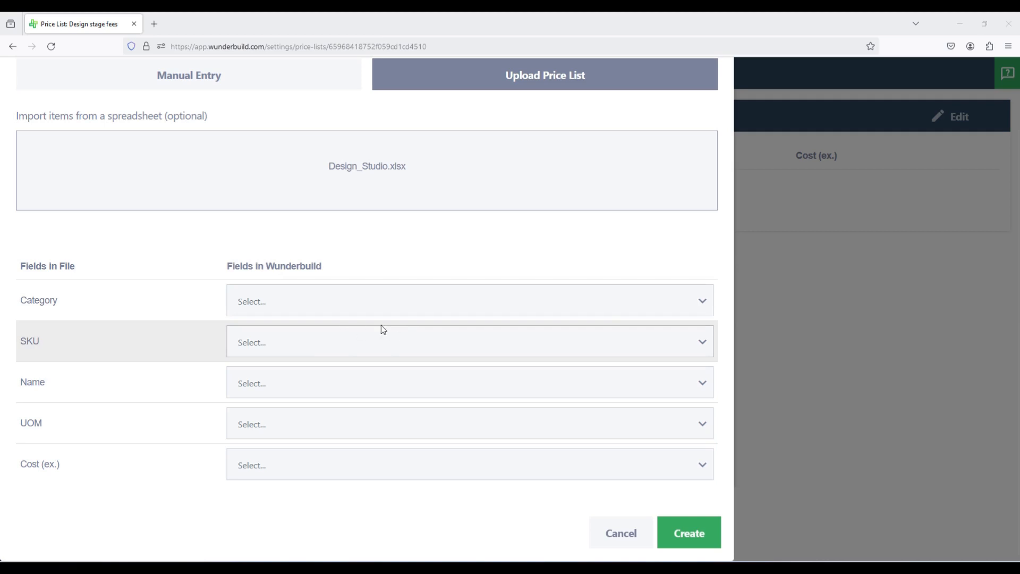
{"action": "left_click", "coordinate": [702, 302]}
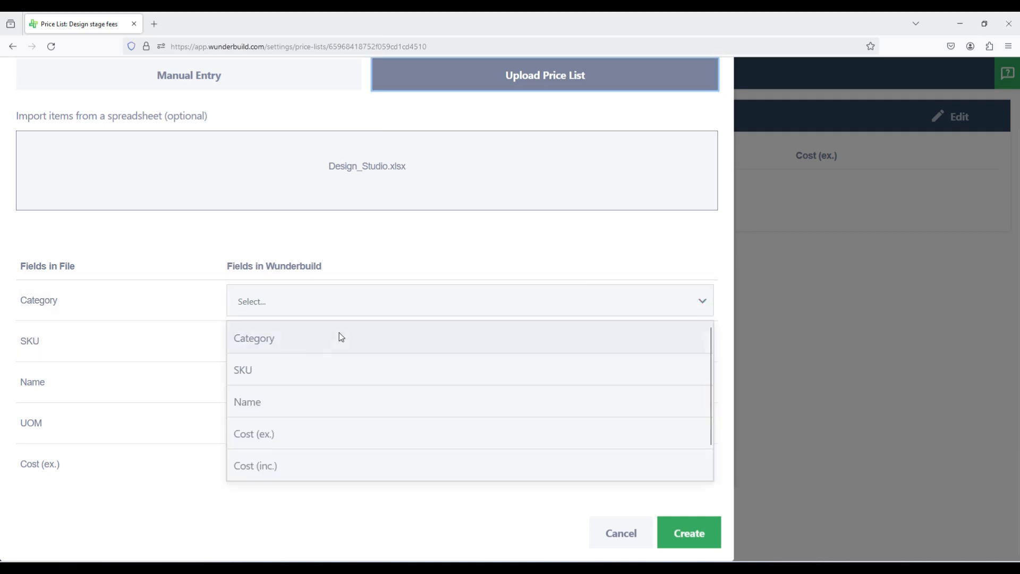
{"action": "left_click", "coordinate": [302, 345]}
{"action": "left_click", "coordinate": [702, 342]}
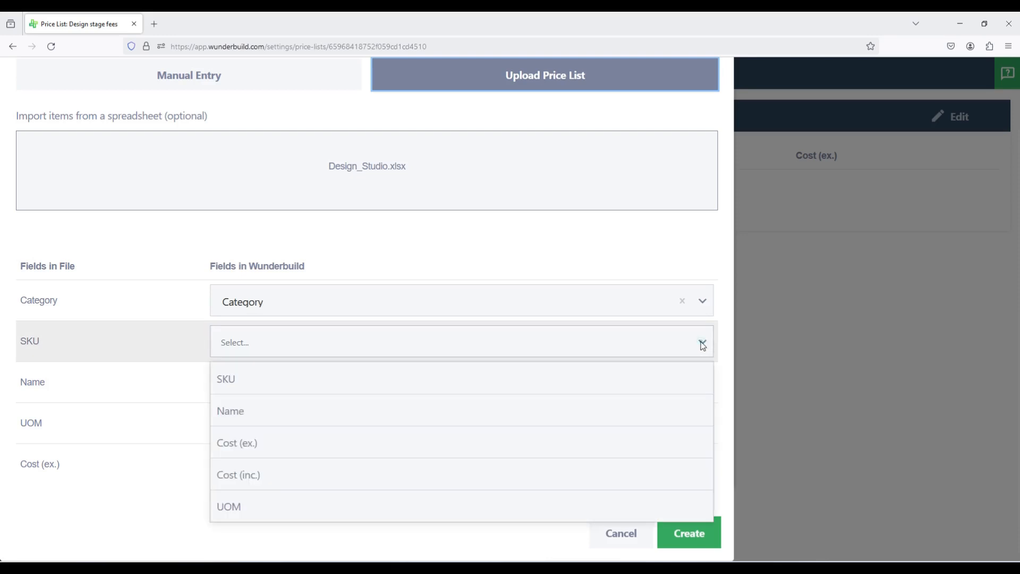
{"action": "left_click", "coordinate": [353, 377]}
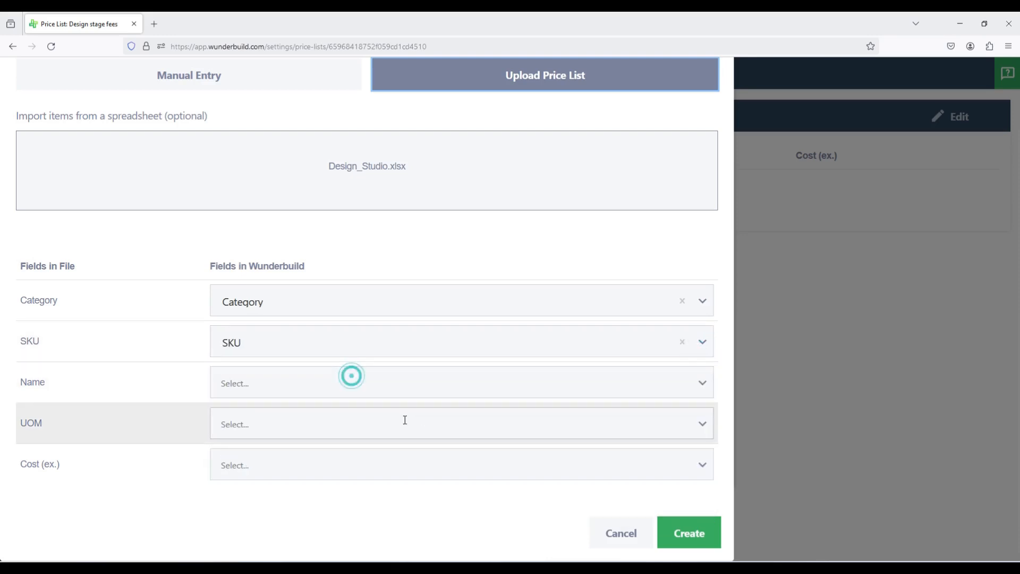
{"action": "left_click", "coordinate": [704, 383]}
{"action": "left_click", "coordinate": [349, 419]}
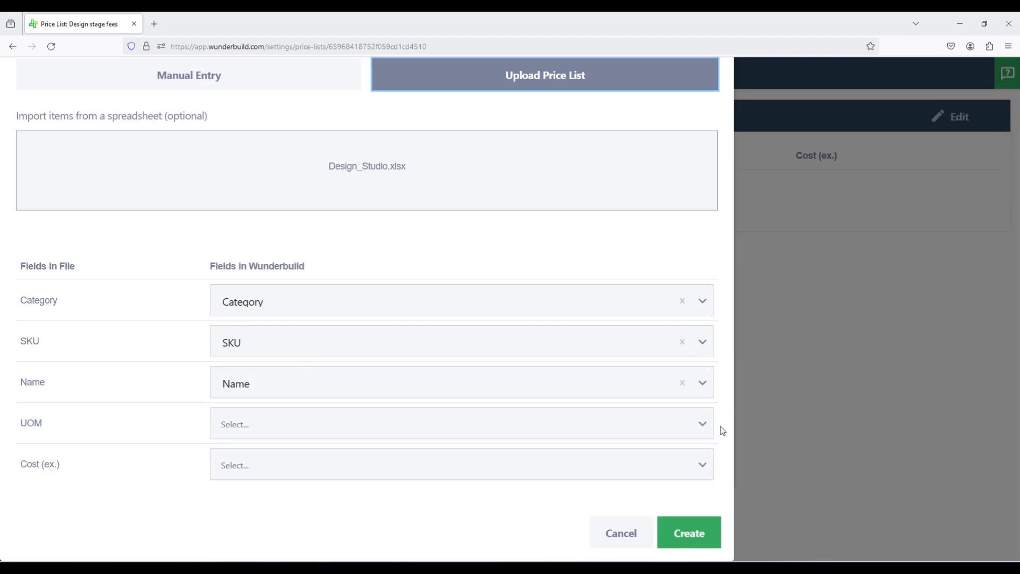
{"action": "left_click", "coordinate": [704, 428]}
{"action": "left_click", "coordinate": [301, 522]}
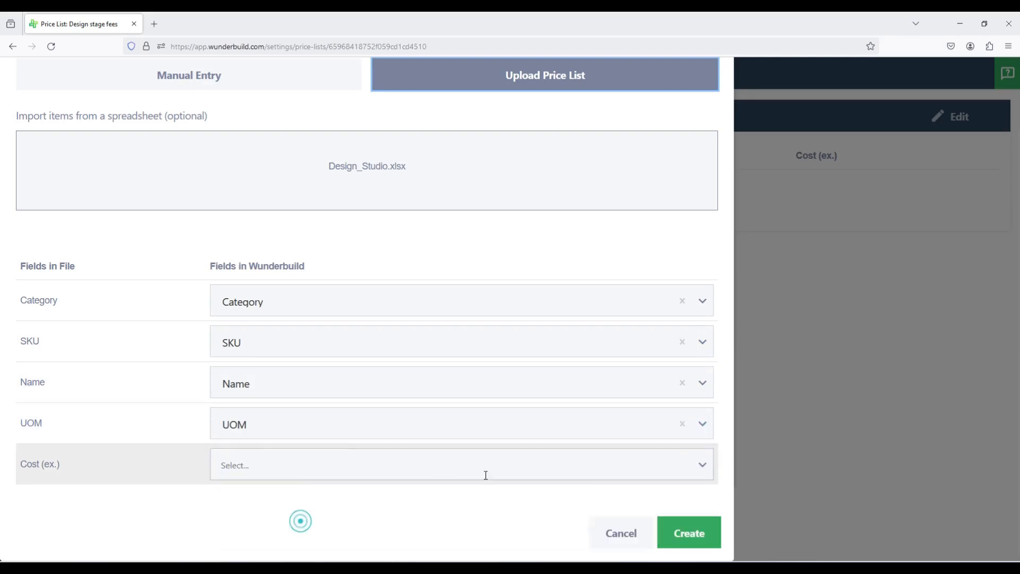
{"action": "left_click", "coordinate": [700, 465]}
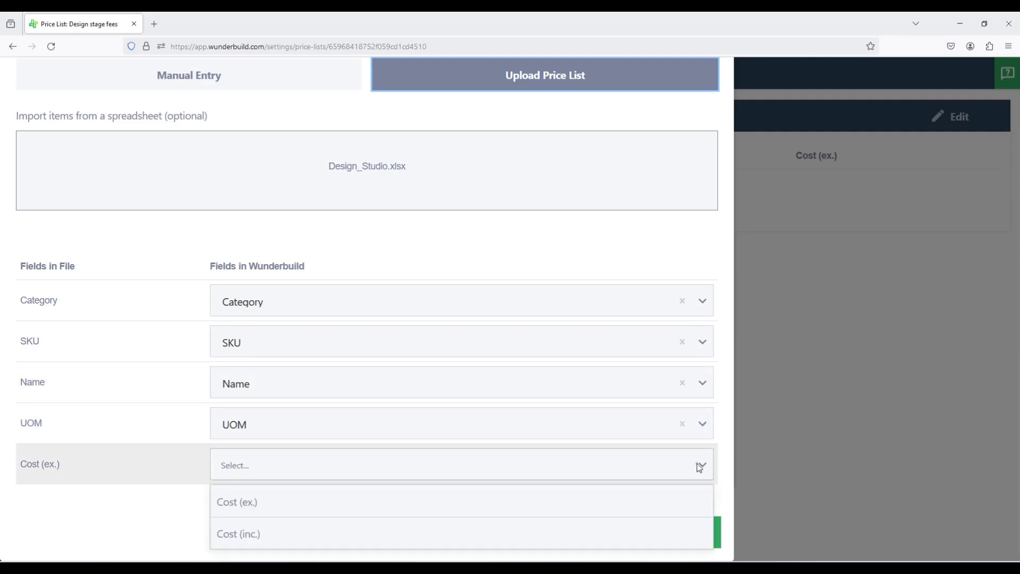
{"action": "left_click", "coordinate": [308, 505]}
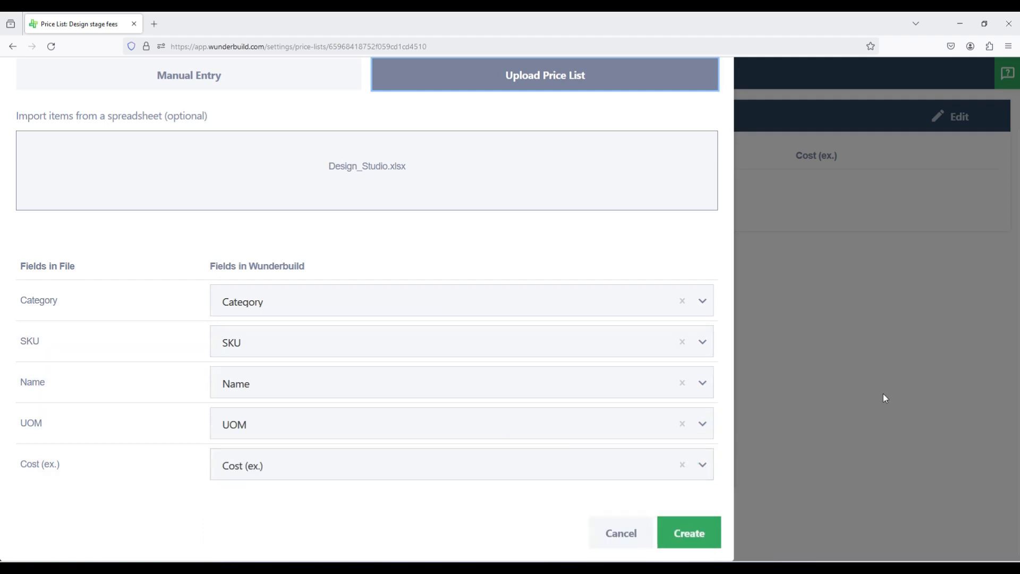
Step: Check the mapped import settings and create the categories and items from Design_Studio.xlsx
{"action": "scroll", "coordinate": [553, 440], "scroll_direction": "up", "scroll_amount": 2}
{"action": "scroll", "coordinate": [530, 412], "scroll_direction": "down", "scroll_amount": 2}
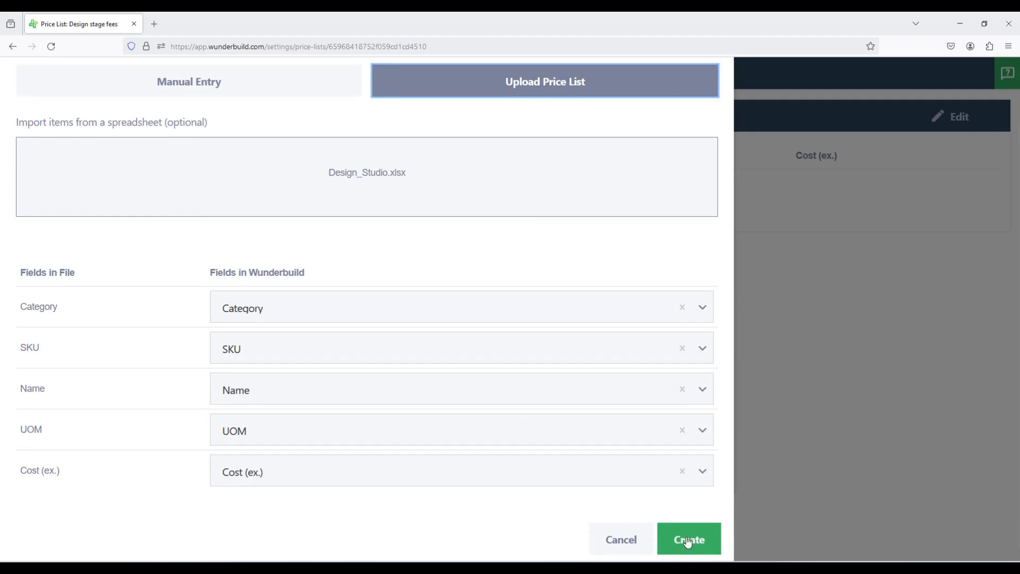
{"action": "left_click", "coordinate": [686, 538]}
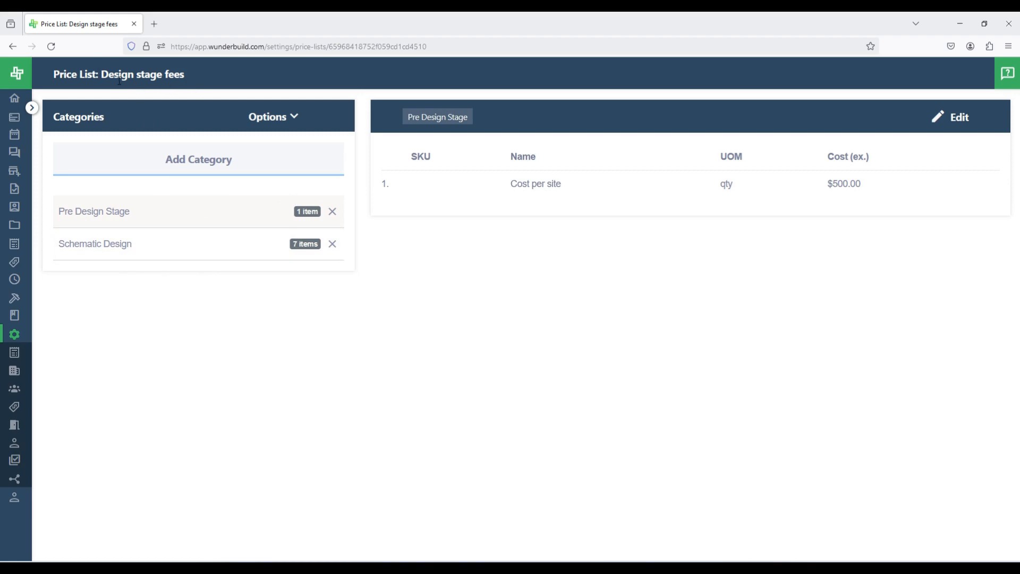
Step: View the imported items of the Schematic Design category and return to the overview of all price lists
{"action": "left_click", "coordinate": [123, 247]}
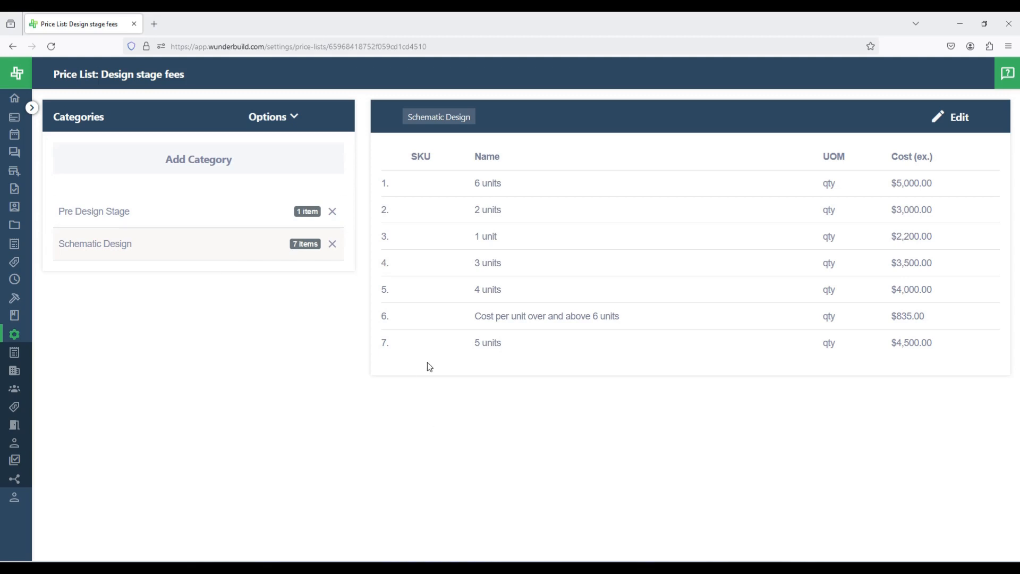
{"action": "mouse_move", "coordinate": [18, 361]}
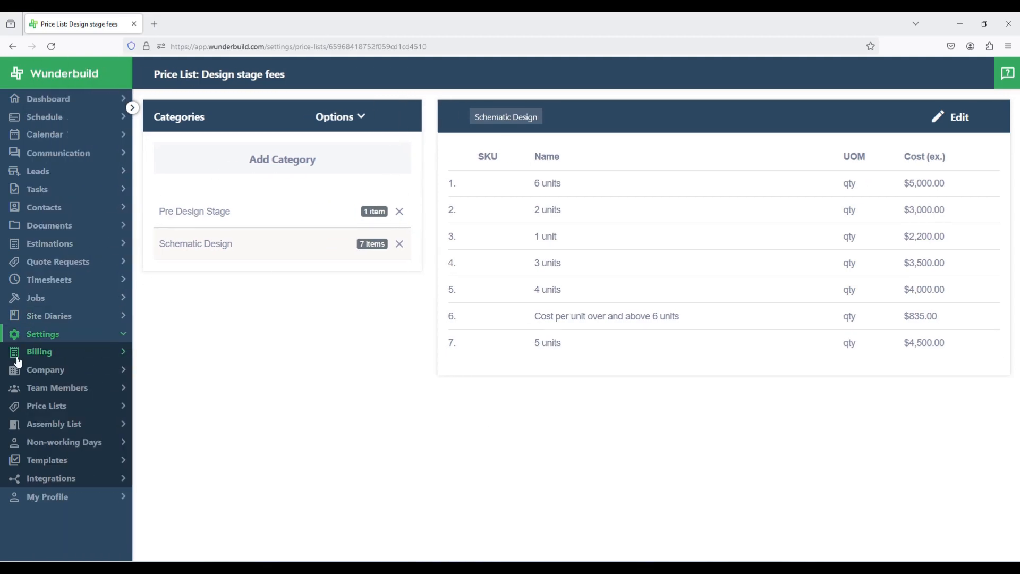
{"action": "left_click", "coordinate": [47, 406]}
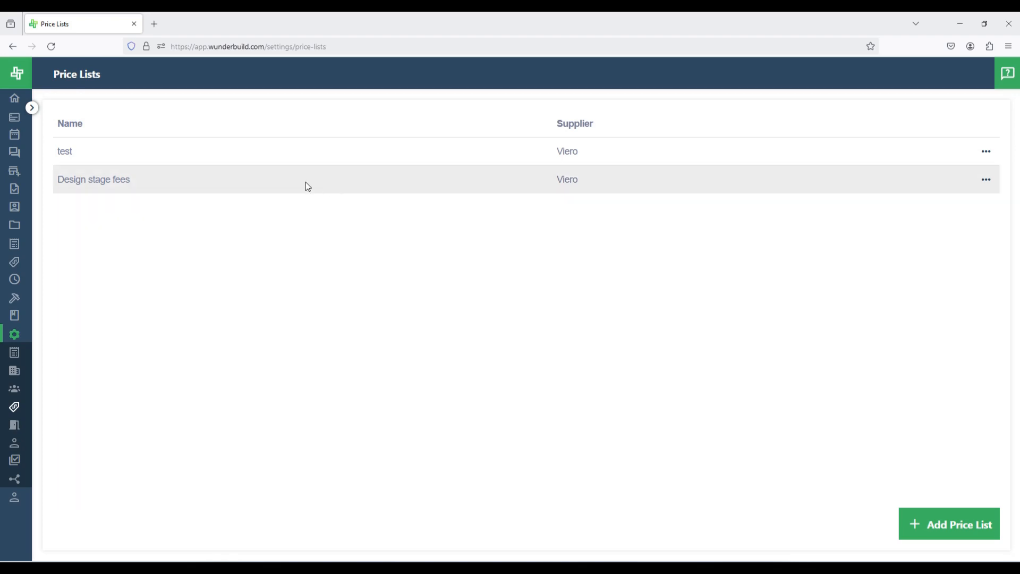
Step: Open the COST CODE CATEGORIES & LINE ITEMS estimation template and remove the existing item while editing its 1000 - DESIGN & DOCUMENTATION costing
{"action": "mouse_move", "coordinate": [27, 287]}
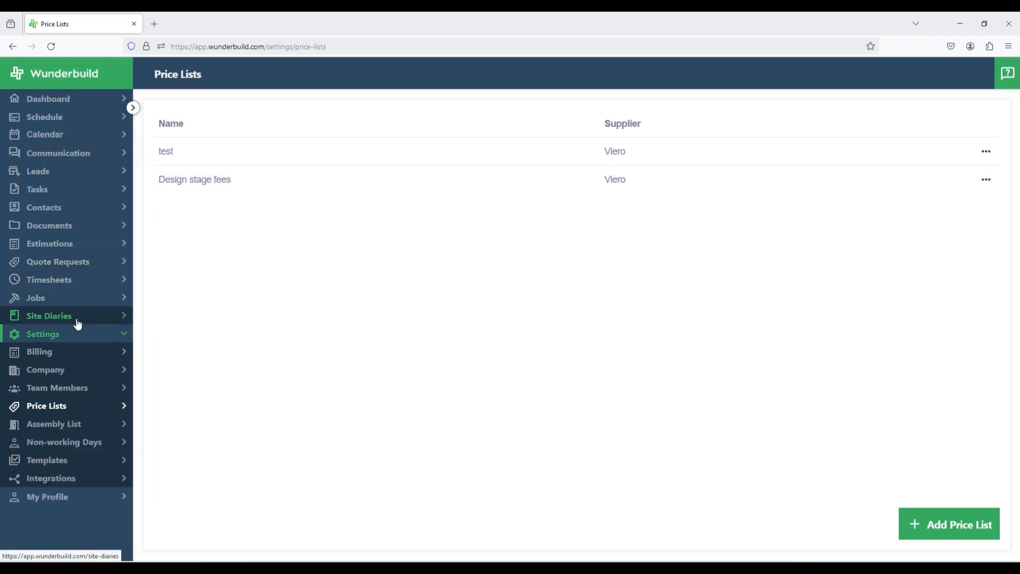
{"action": "left_click", "coordinate": [75, 462]}
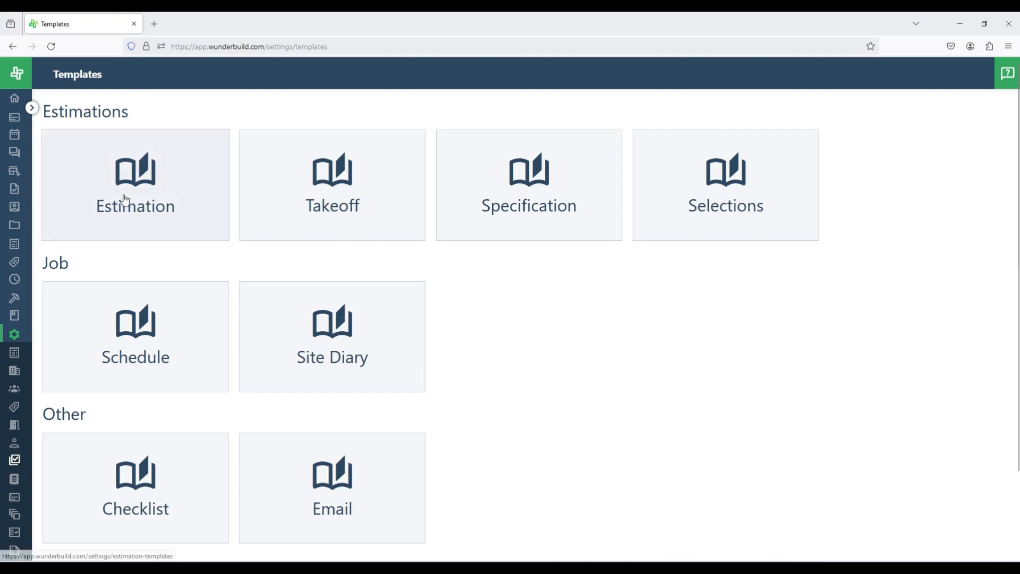
{"action": "left_click", "coordinate": [135, 212]}
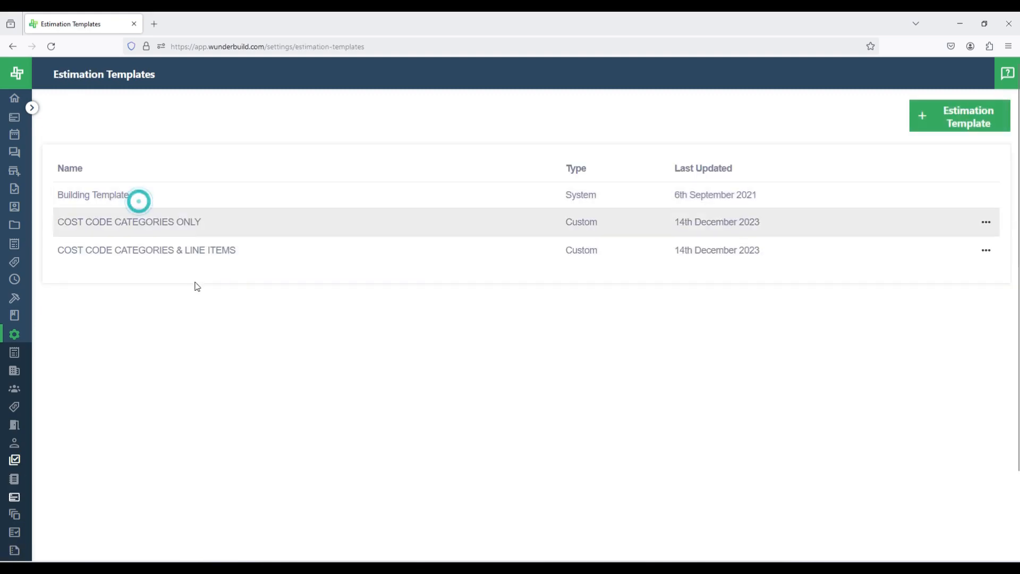
{"action": "left_click", "coordinate": [324, 253]}
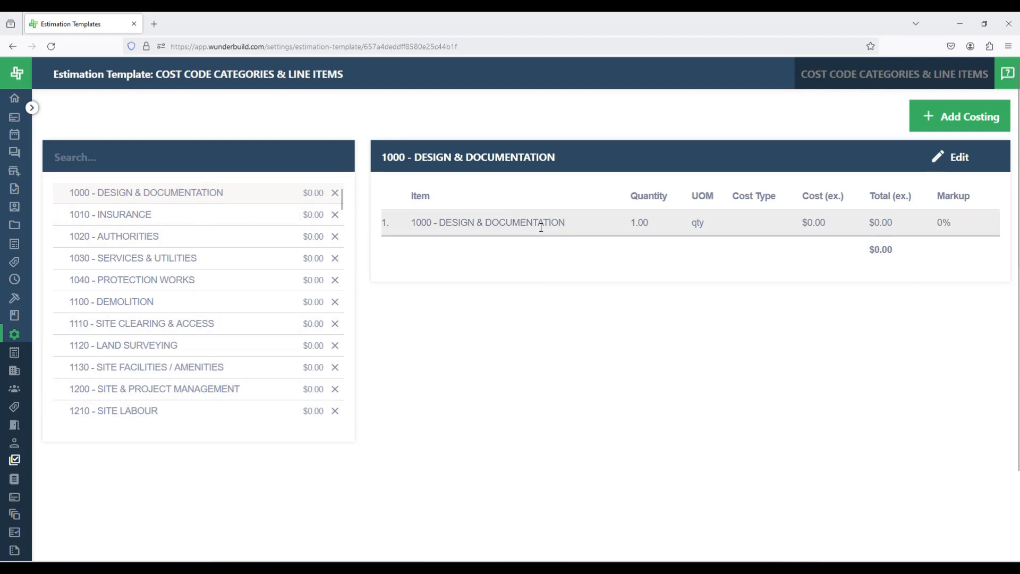
{"action": "left_click", "coordinate": [970, 158]}
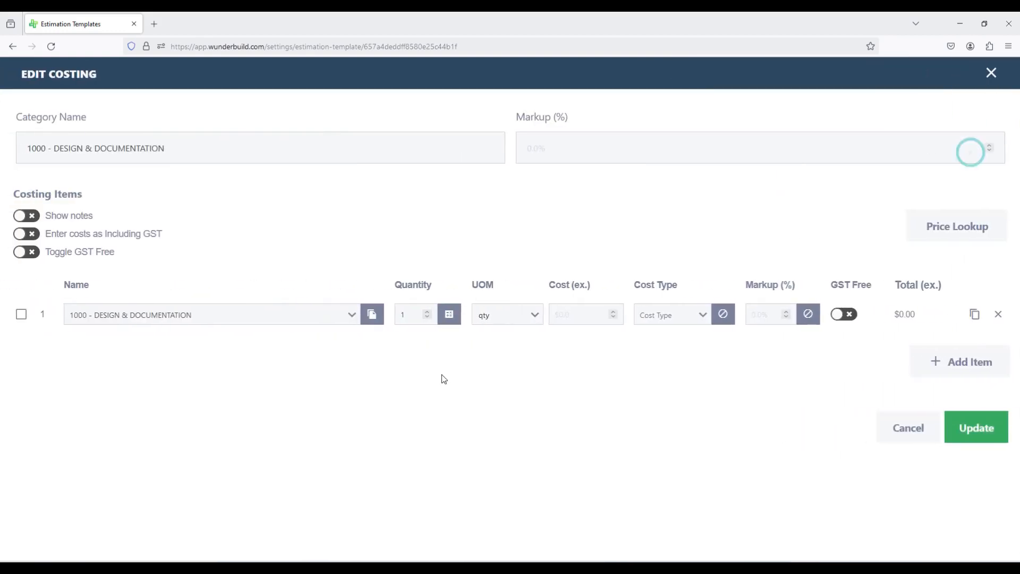
{"action": "left_click", "coordinate": [998, 316]}
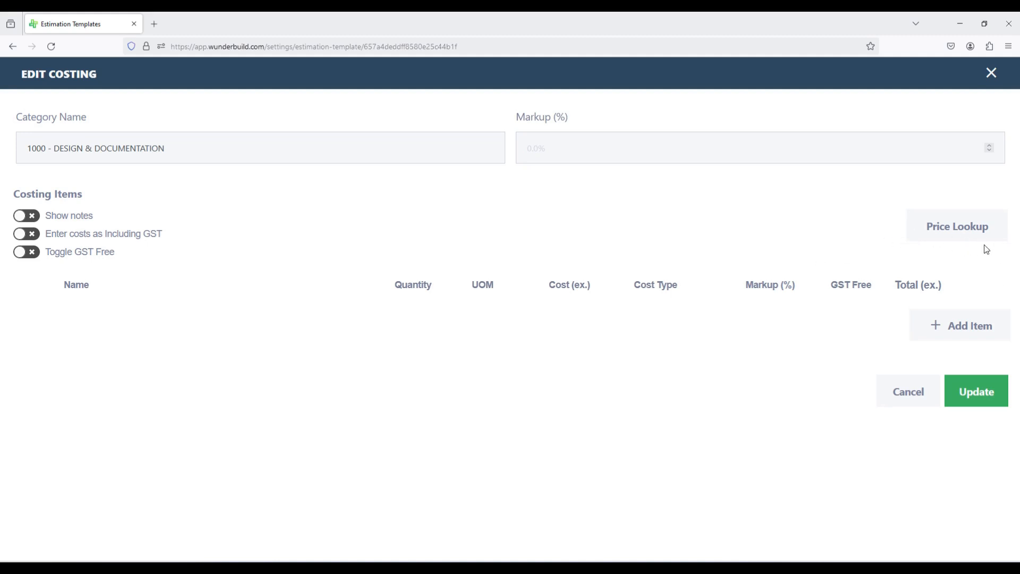
Step: Look up the Schematic Design category of the Design stage fees price list and add "Cost per unit over and above 6 units" and "5 units"
{"action": "left_click", "coordinate": [949, 233]}
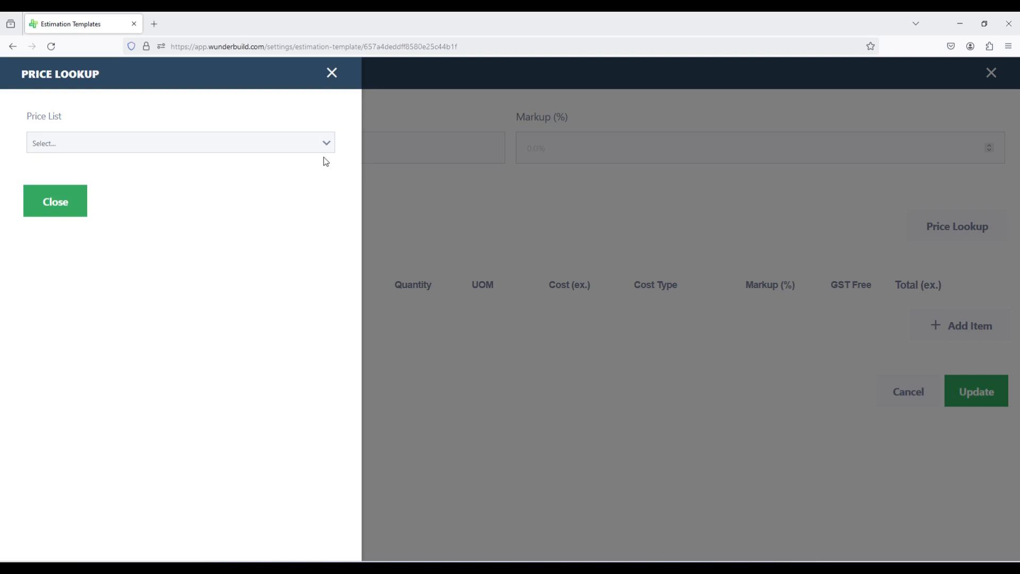
{"action": "left_click", "coordinate": [326, 143]}
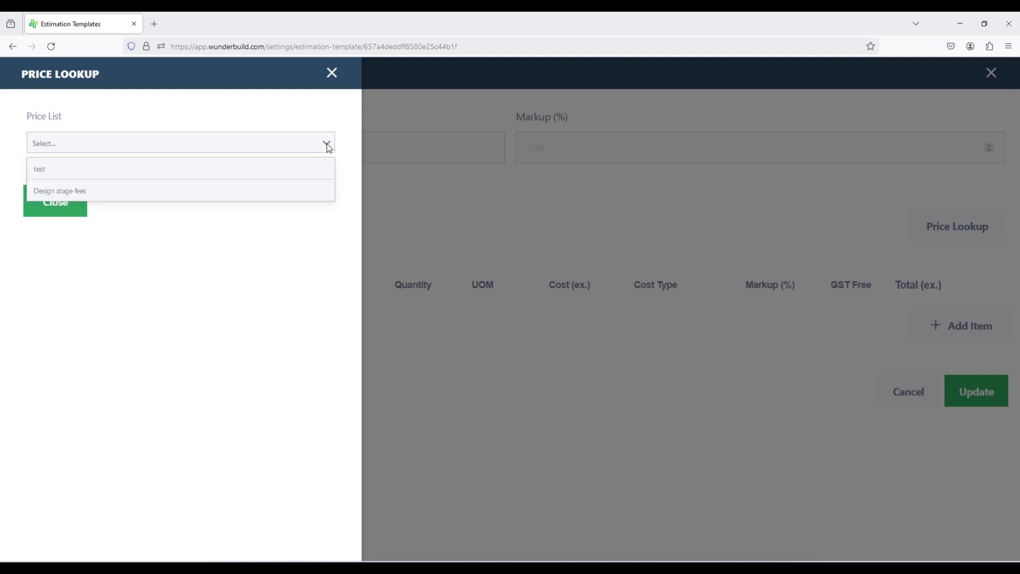
{"action": "left_click", "coordinate": [86, 193]}
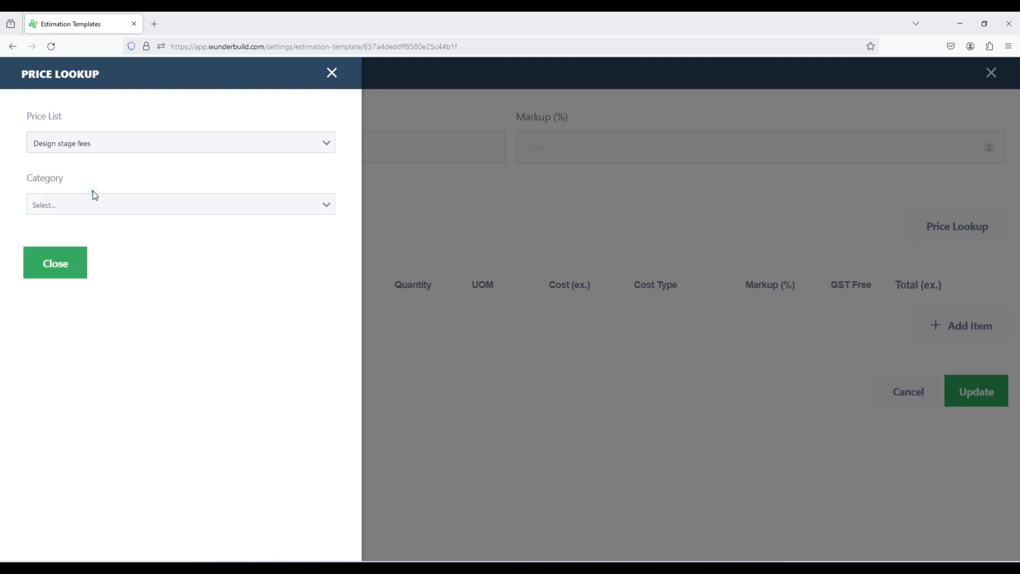
{"action": "left_click", "coordinate": [321, 209]}
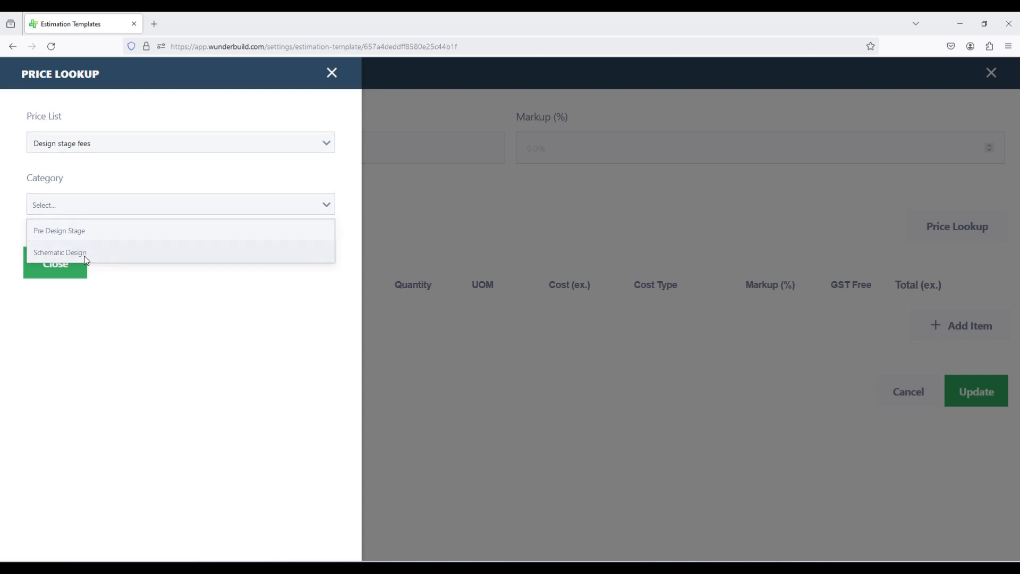
{"action": "left_click", "coordinate": [87, 257]}
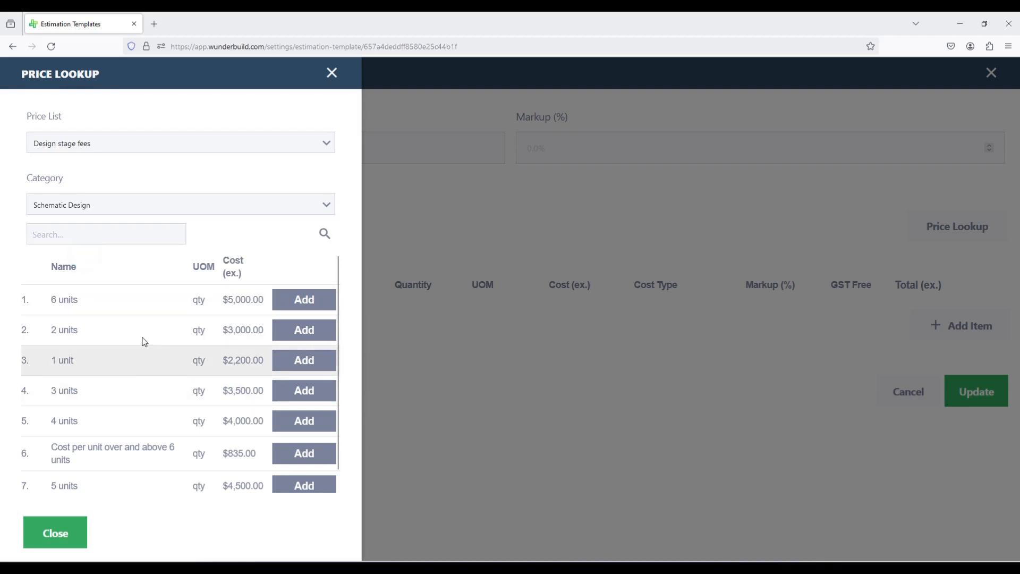
{"action": "scroll", "coordinate": [120, 372], "scroll_direction": "down", "scroll_amount": 1}
{"action": "scroll", "coordinate": [149, 431], "scroll_direction": "up", "scroll_amount": 1}
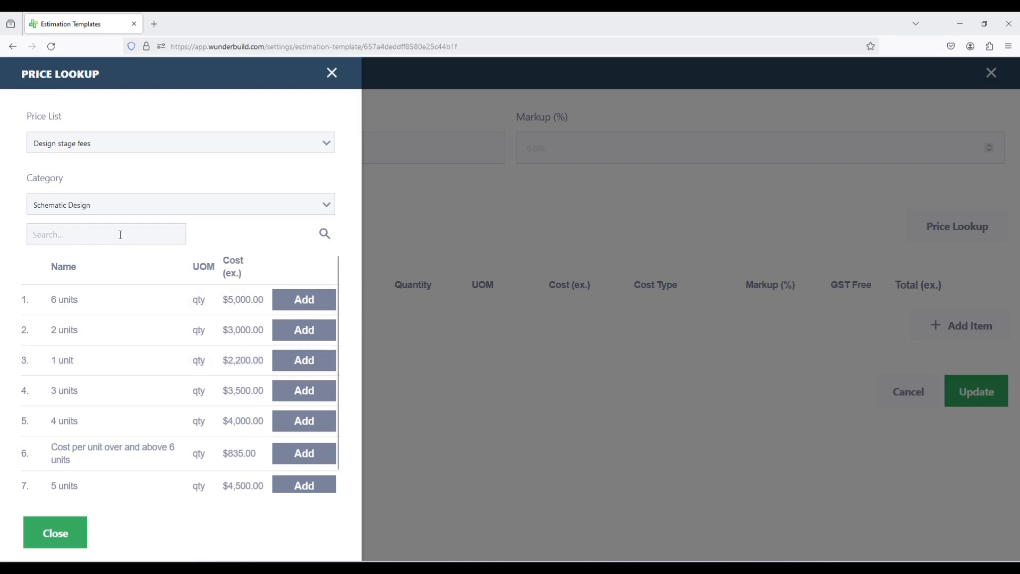
{"action": "left_click", "coordinate": [301, 455]}
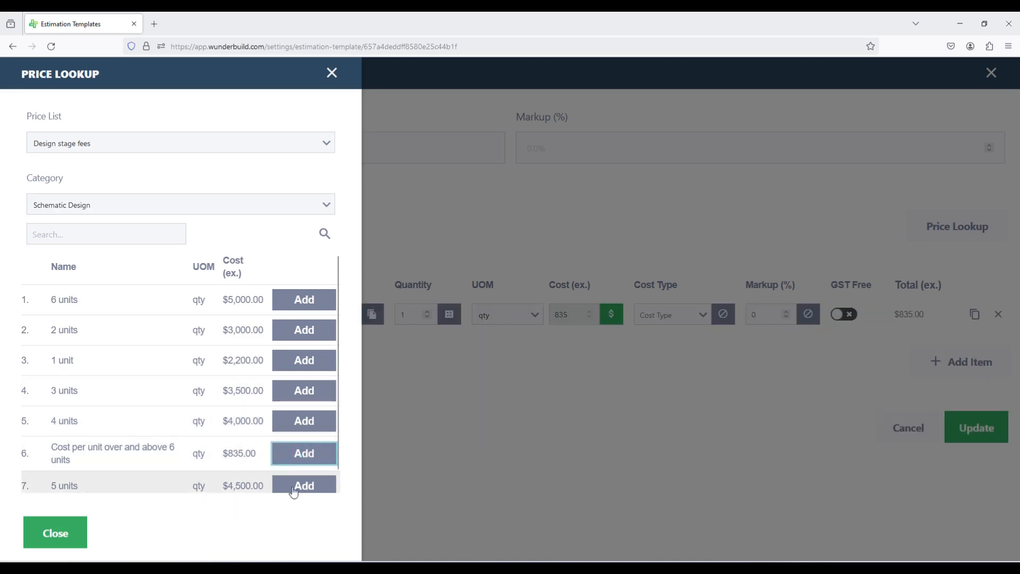
{"action": "left_click", "coordinate": [294, 485]}
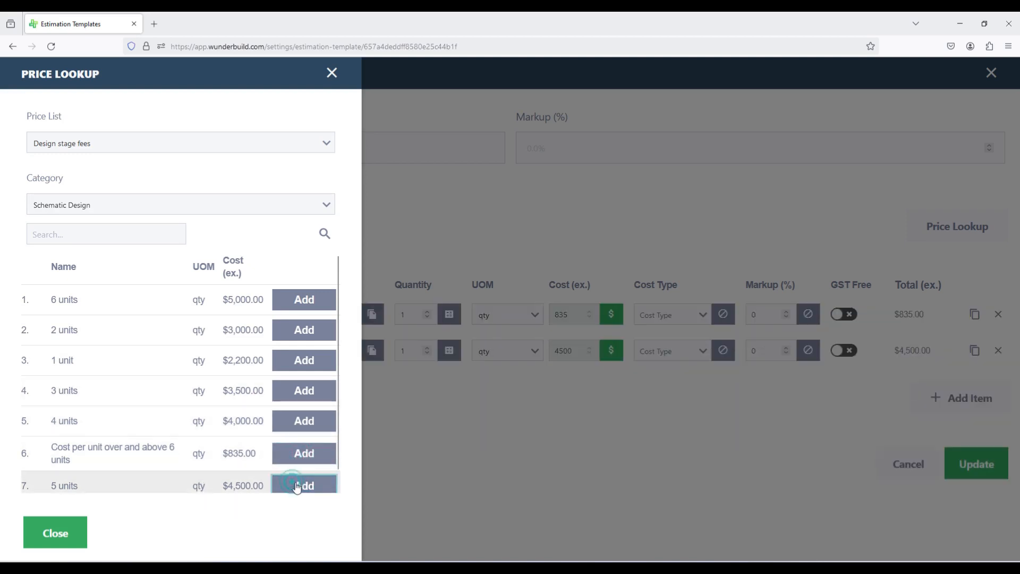
{"action": "left_click", "coordinate": [58, 537]}
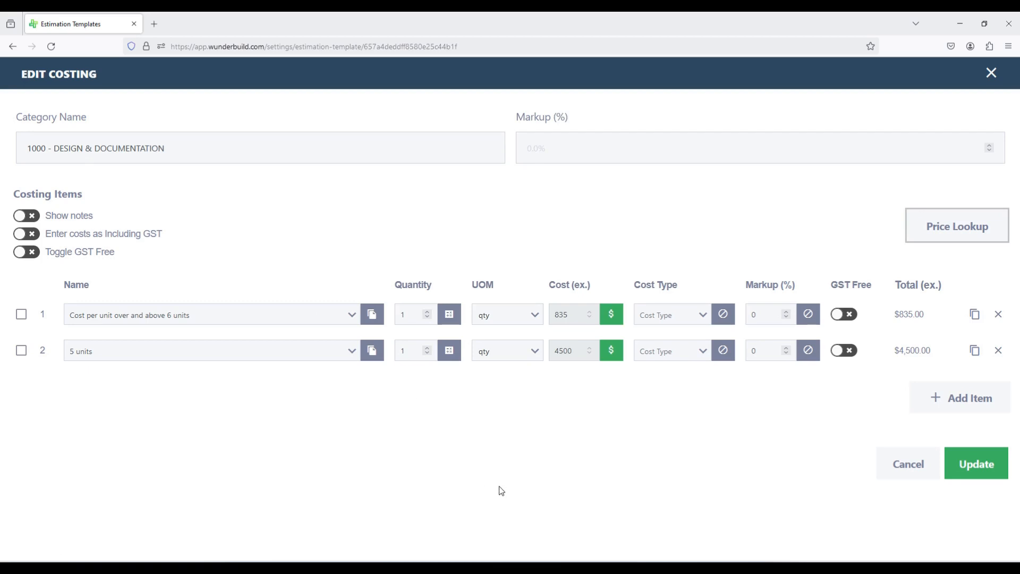
Step: Add a third costing item and fill its name by searching "s" and choosing "Cost per site" from Design stage fees : Pre Design Stage
{"action": "left_click", "coordinate": [959, 405]}
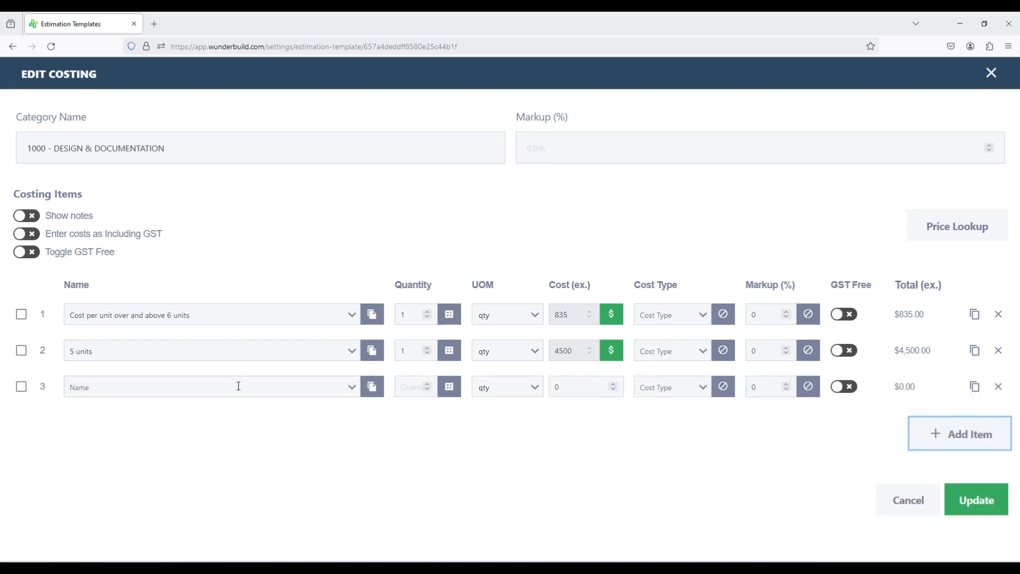
{"action": "left_click", "coordinate": [133, 389]}
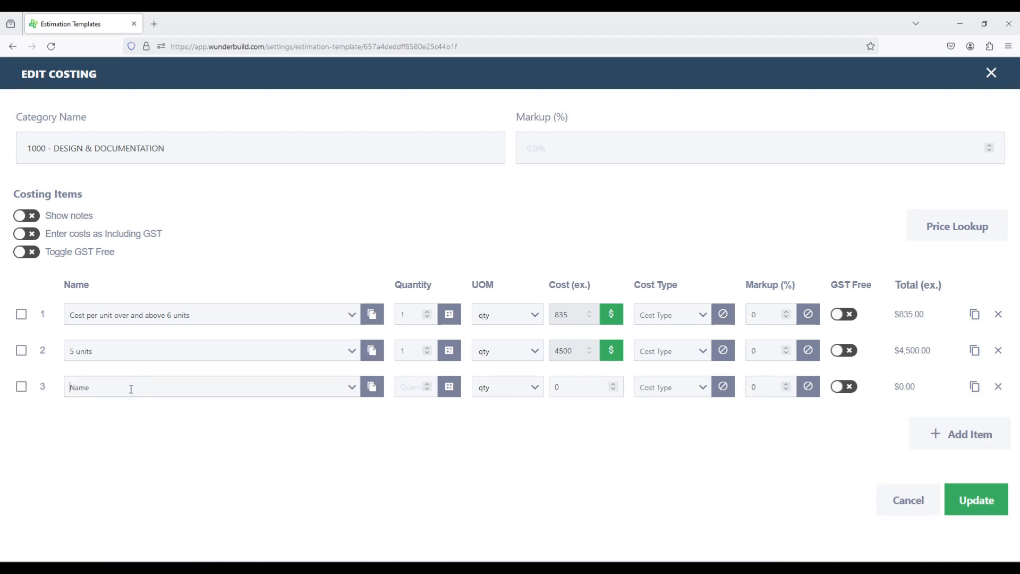
{"action": "left_click", "coordinate": [354, 388]}
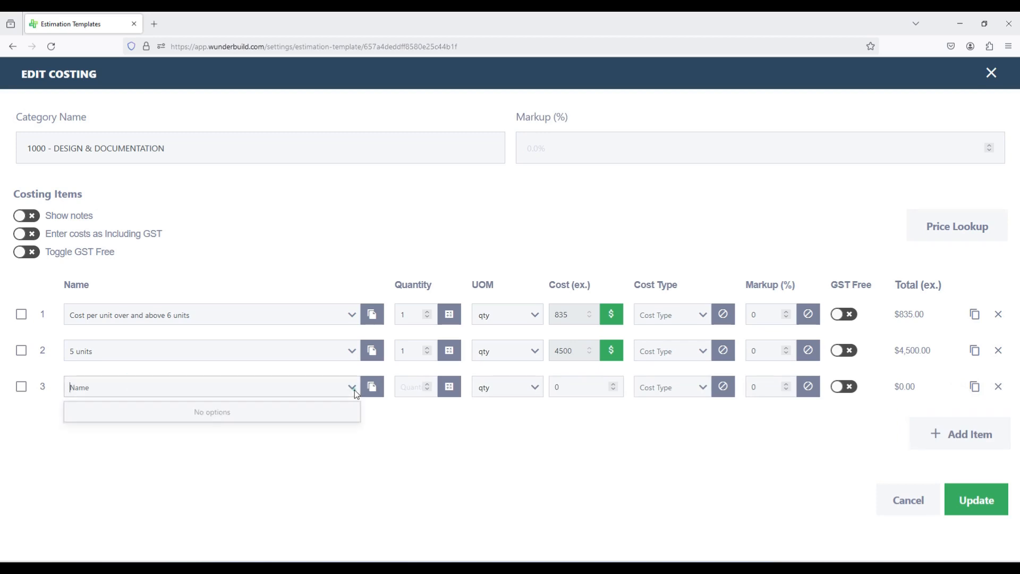
{"action": "left_click", "coordinate": [355, 390]}
{"action": "left_click", "coordinate": [219, 383]}
{"action": "type", "text": "s"}
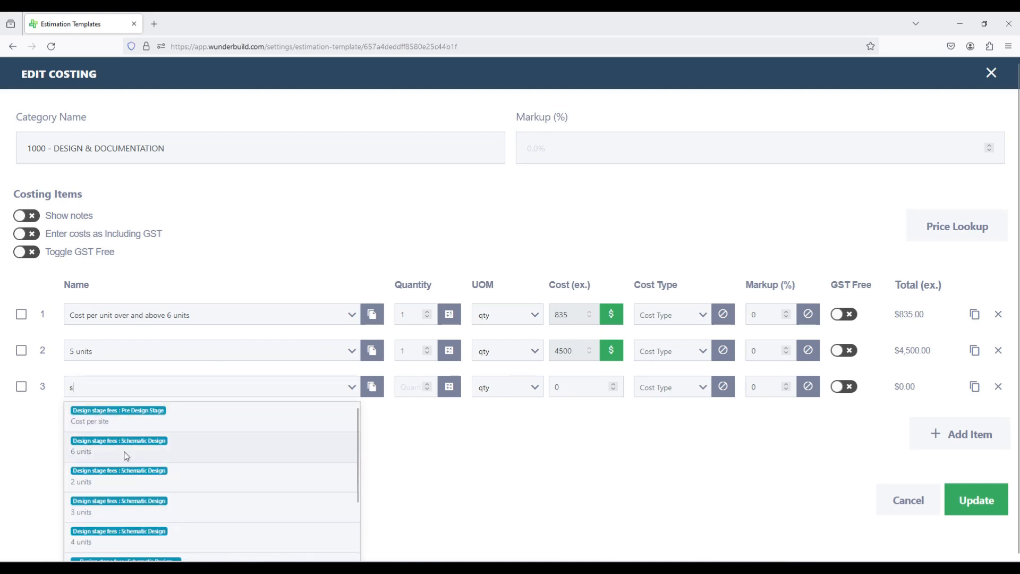
{"action": "scroll", "coordinate": [120, 452], "scroll_direction": "down", "scroll_amount": 2}
{"action": "scroll", "coordinate": [118, 443], "scroll_direction": "up", "scroll_amount": 1}
{"action": "left_click", "coordinate": [106, 416]}
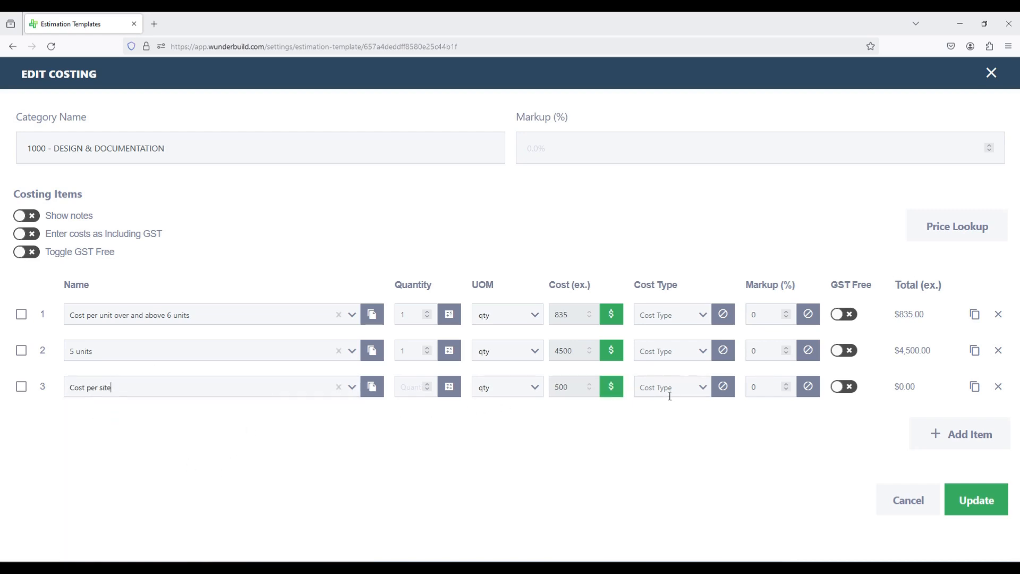
{"action": "left_click", "coordinate": [210, 379]}
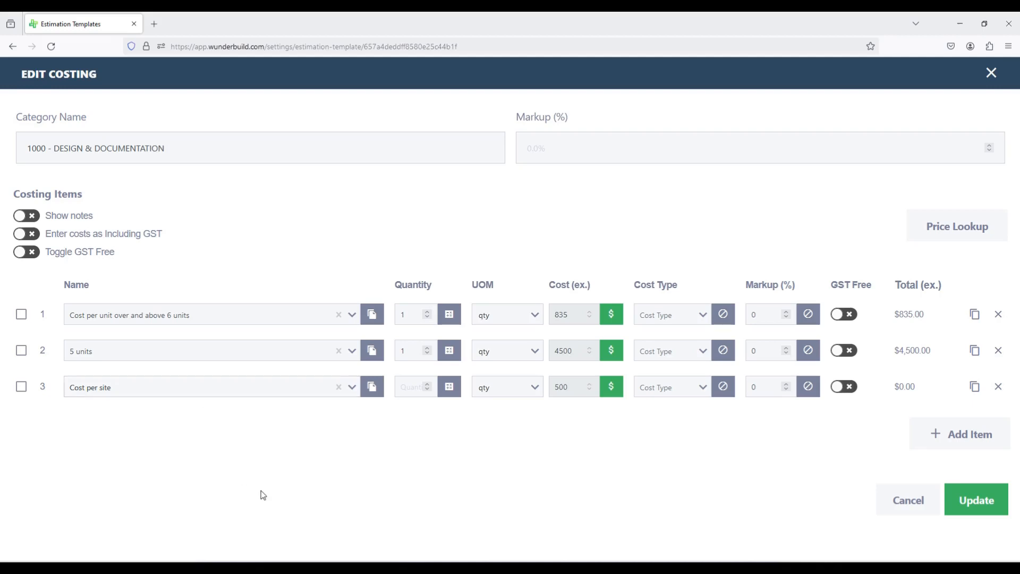